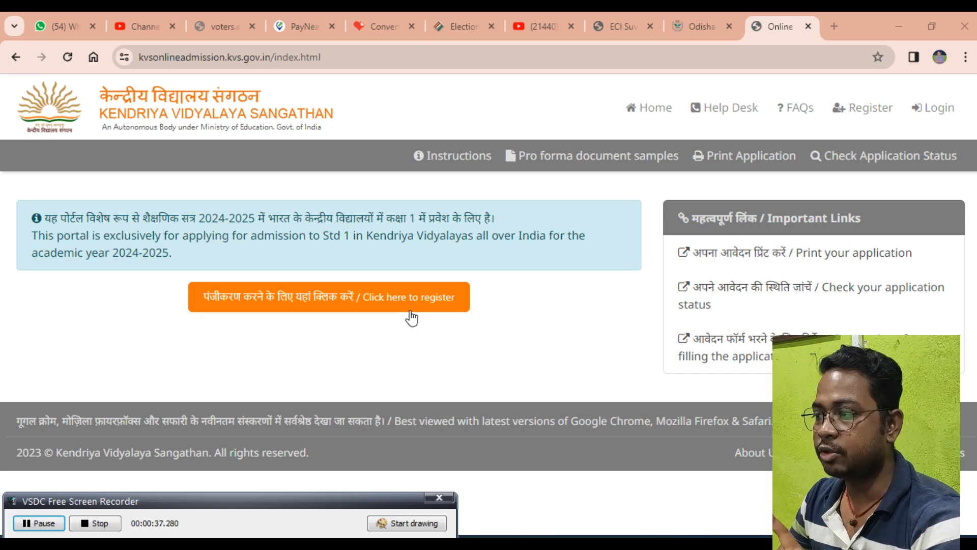
Start a new registration, accept the declaration that all instructions were read, and proceed to the registration form
click(379, 305)
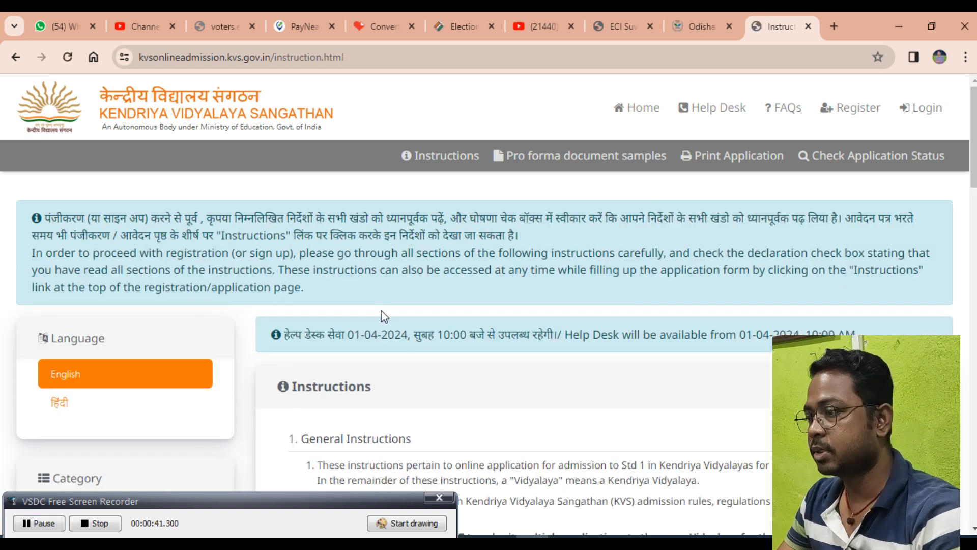
scroll(439, 383, down, 4)
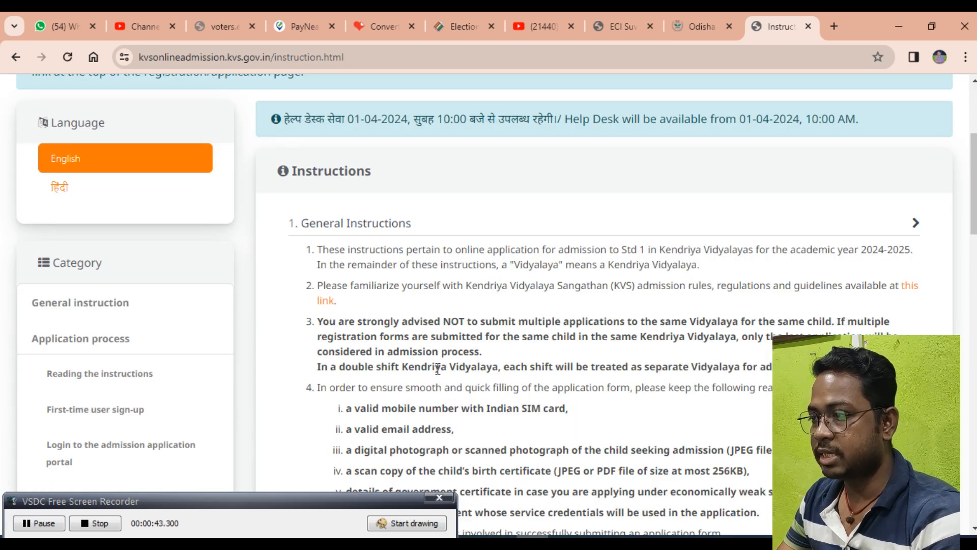
scroll(439, 368, down, 1)
scroll(437, 366, down, 7)
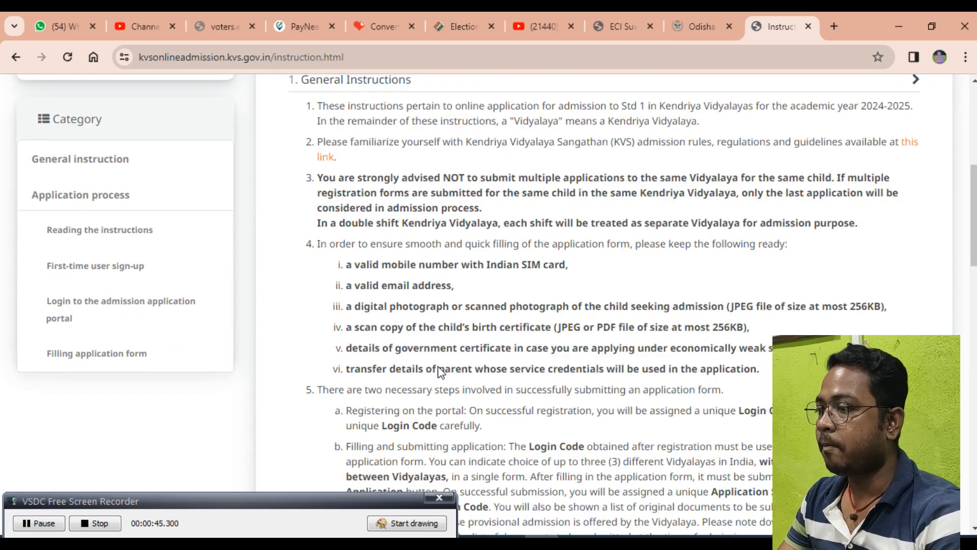
scroll(423, 321, down, 16)
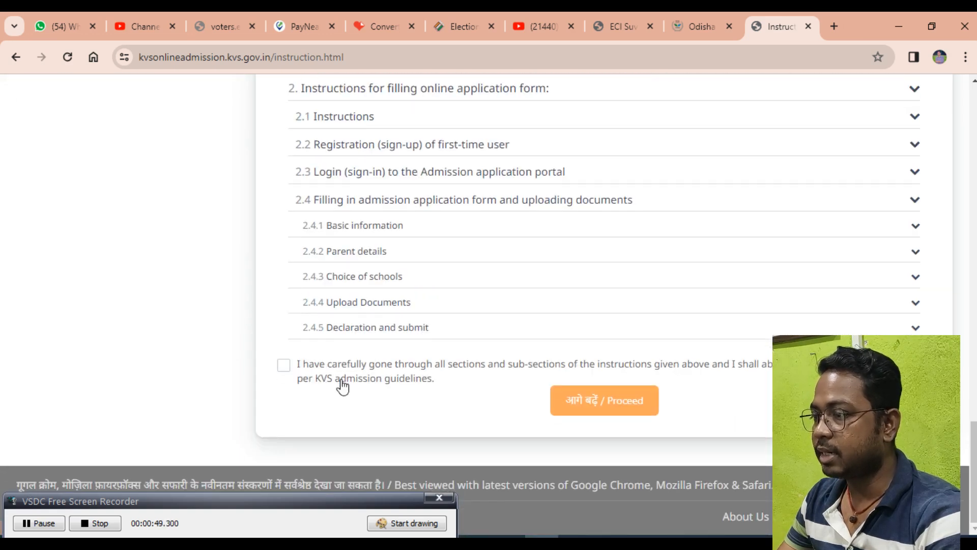
click(283, 371)
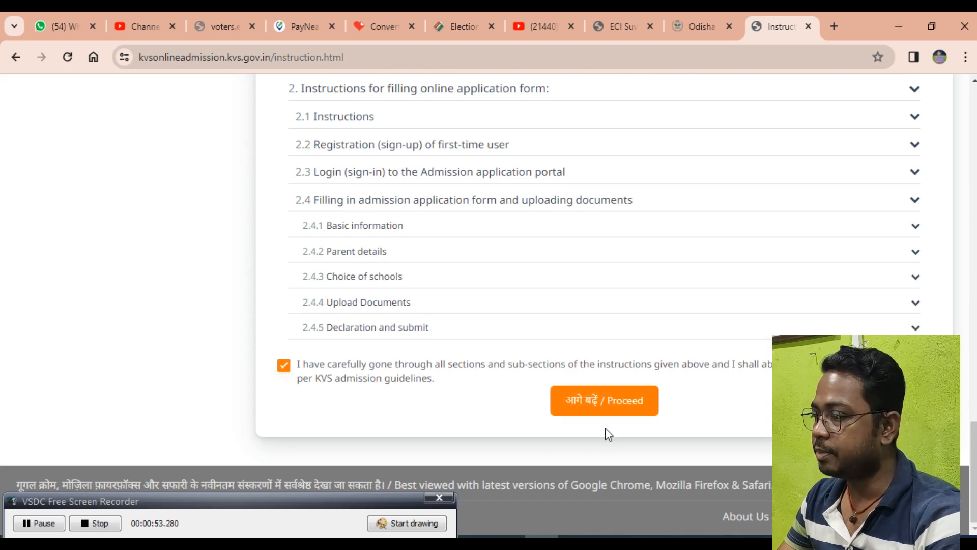
click(617, 402)
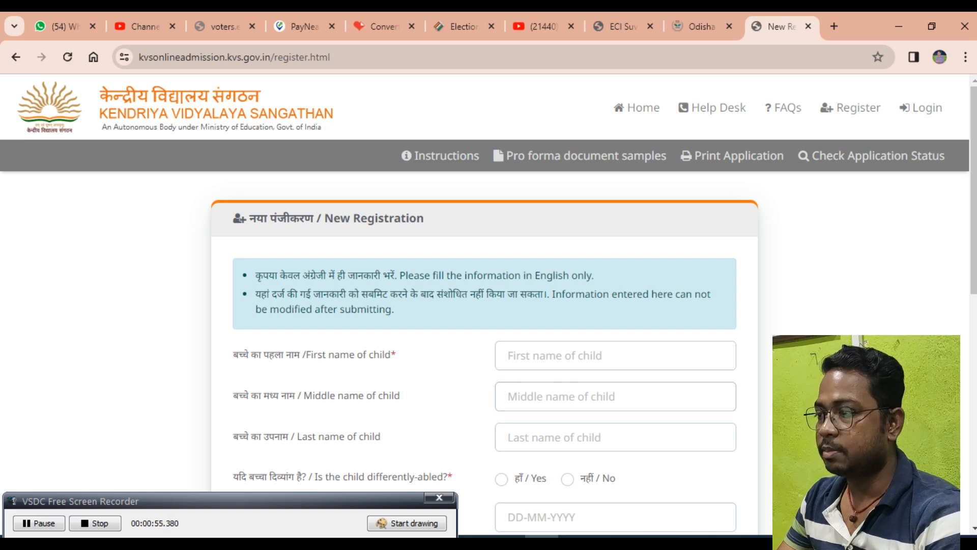
Enter the child's first and last names, leaving the middle name empty, and answer No to the differently-abled question
scroll(489, 306, down, 1)
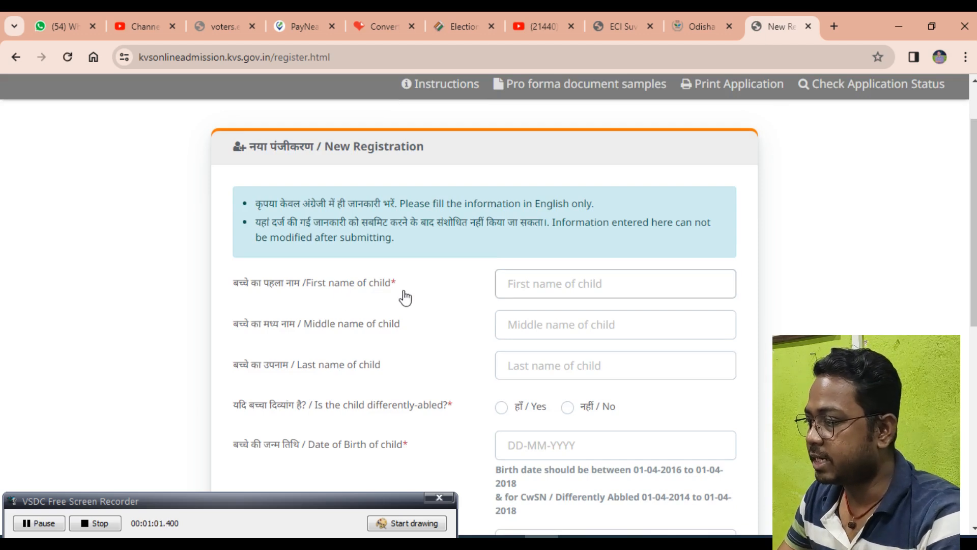
click(572, 282)
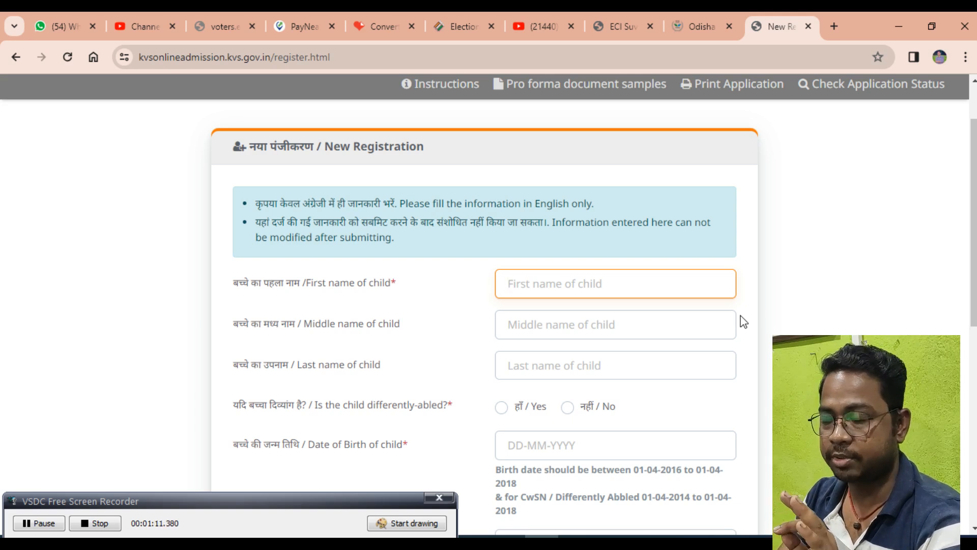
scroll(773, 309, down, 1)
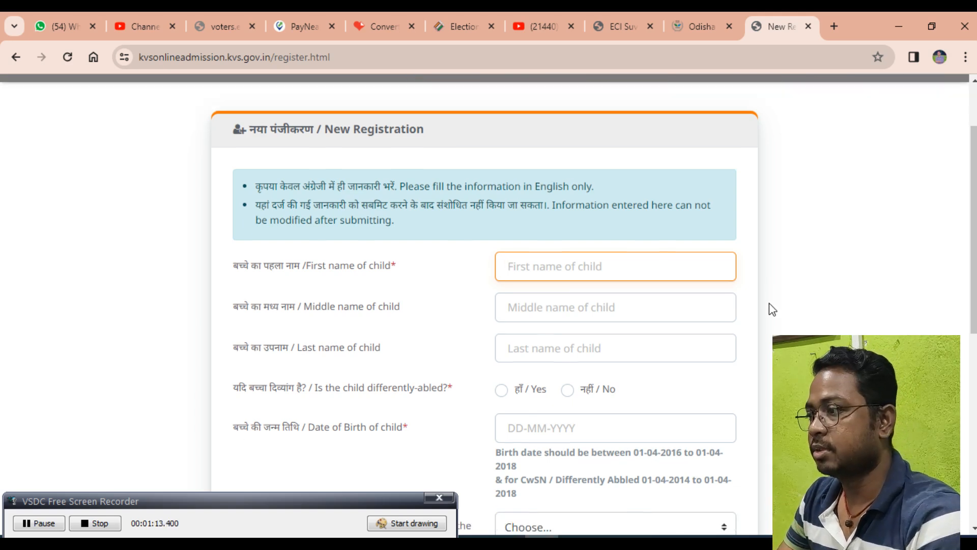
scroll(769, 305, down, 1)
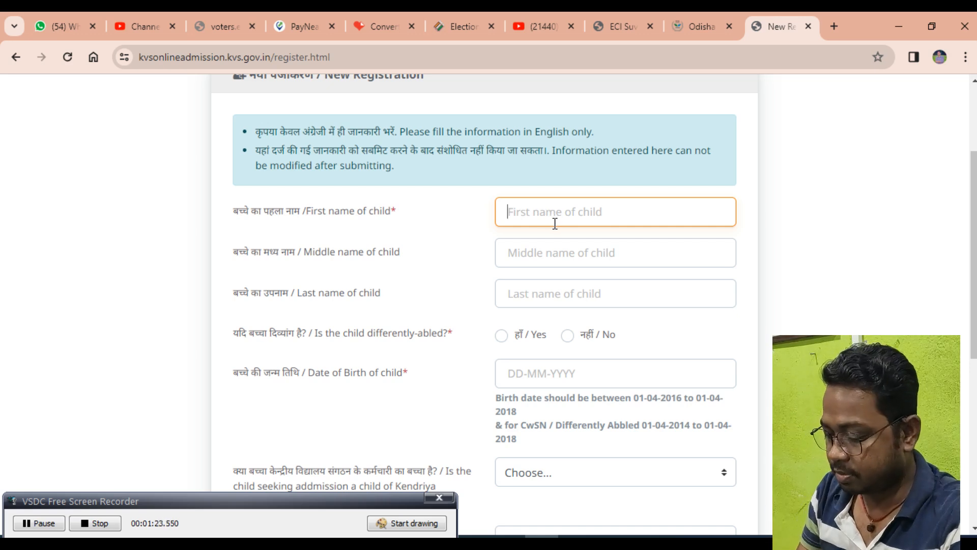
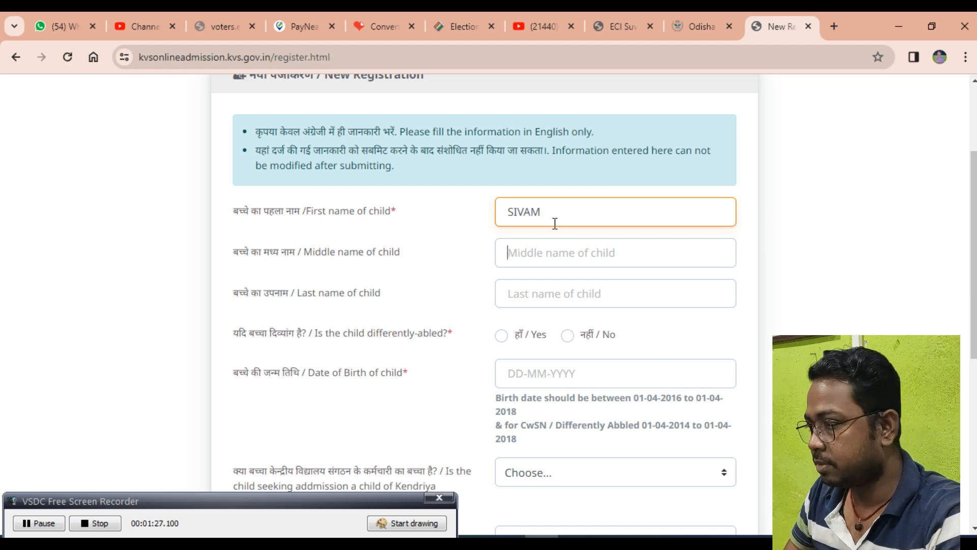
key(Tab)
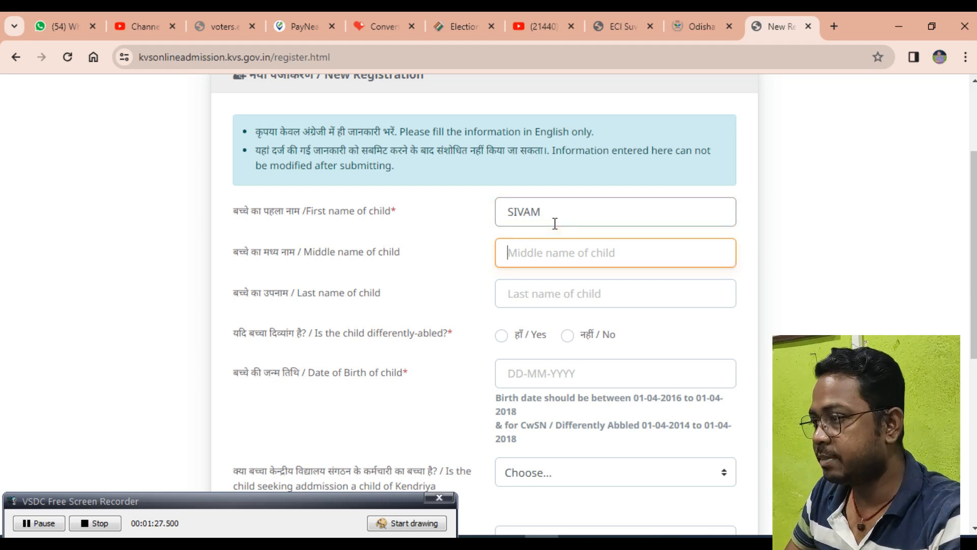
key(Tab)
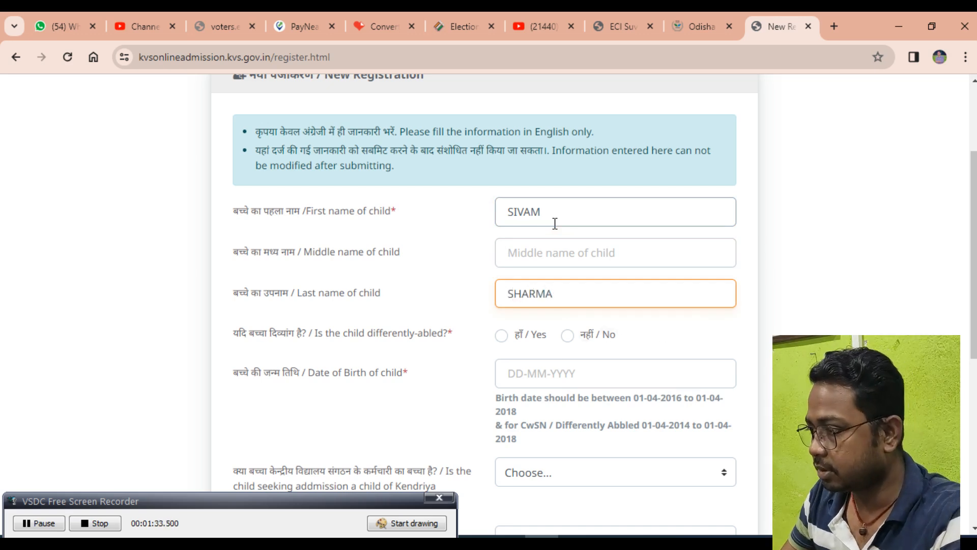
key(Tab)
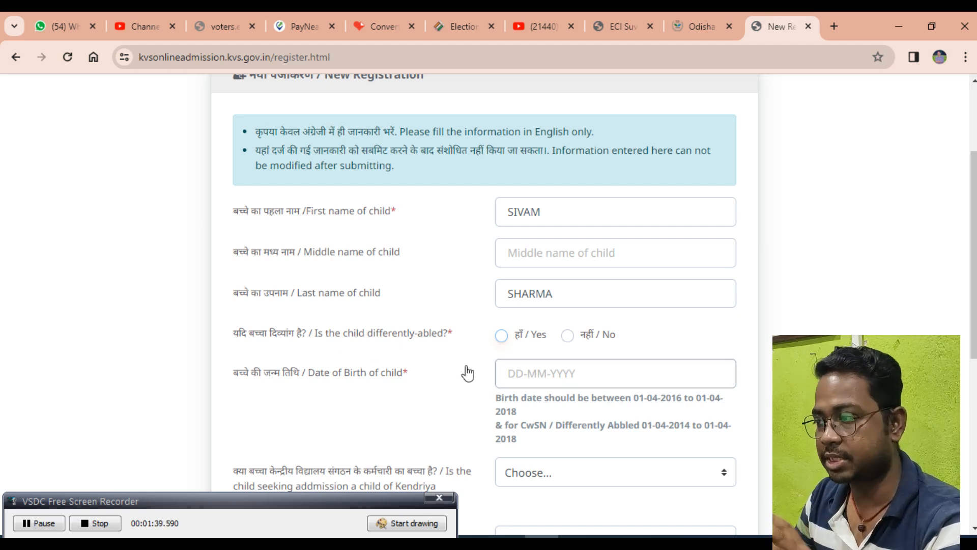
click(567, 335)
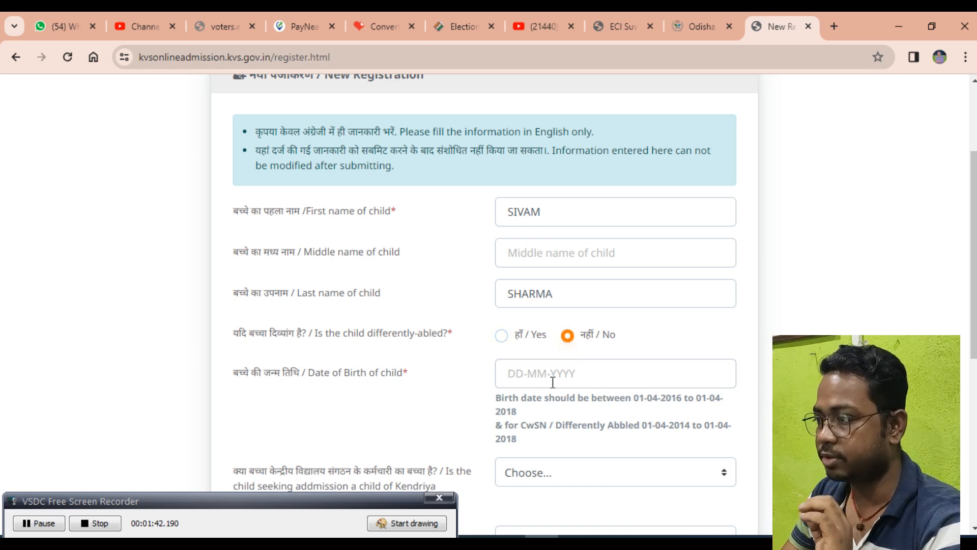
Enter the child's date of birth by choosing its year, month and day from the calendar
click(524, 376)
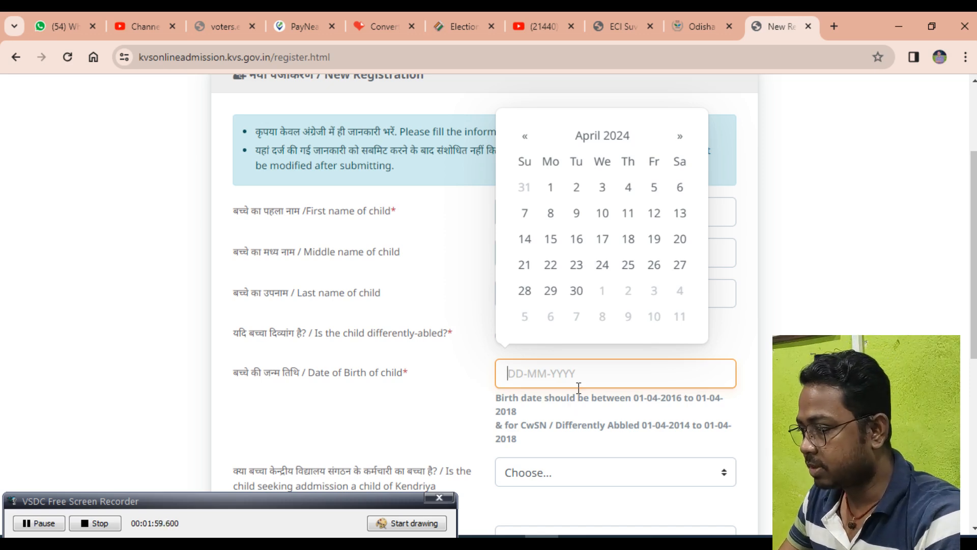
click(612, 139)
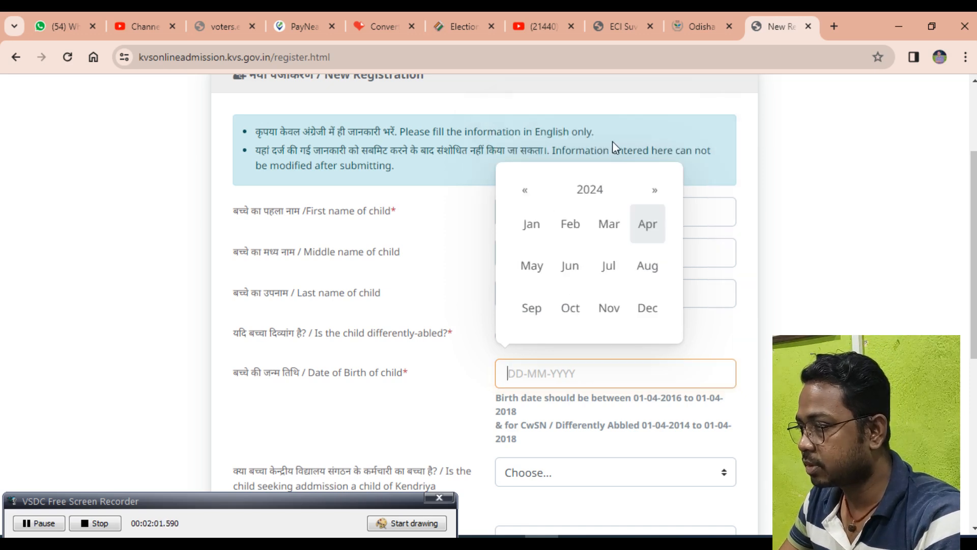
click(529, 228)
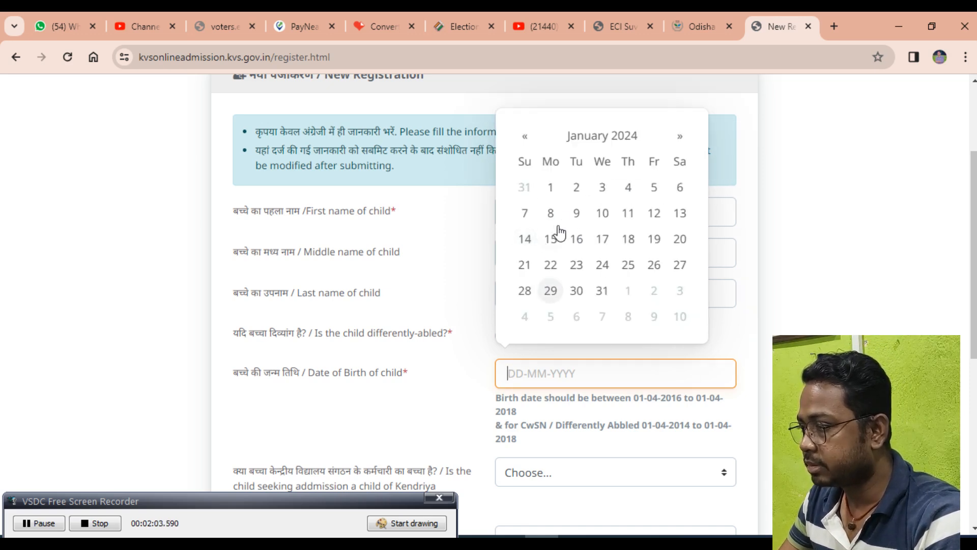
click(594, 138)
click(606, 189)
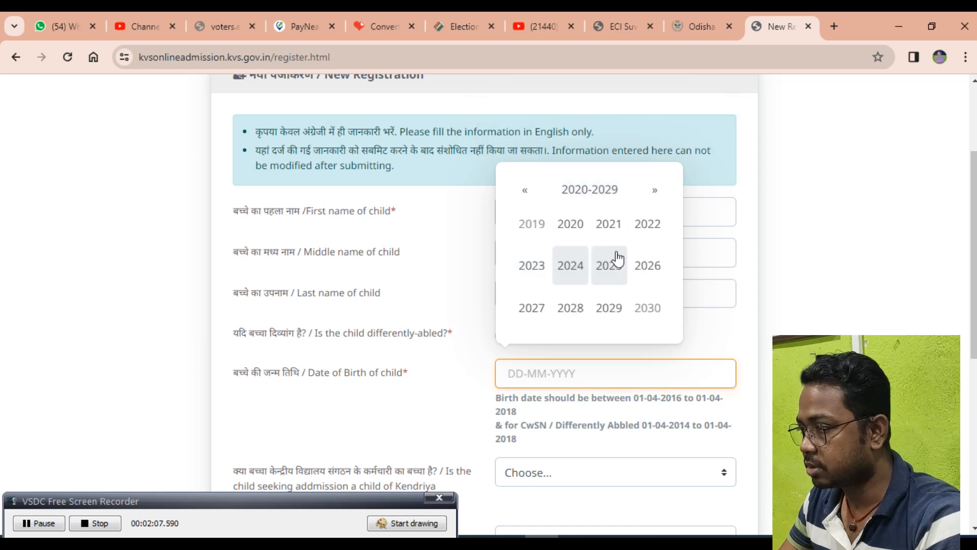
click(525, 190)
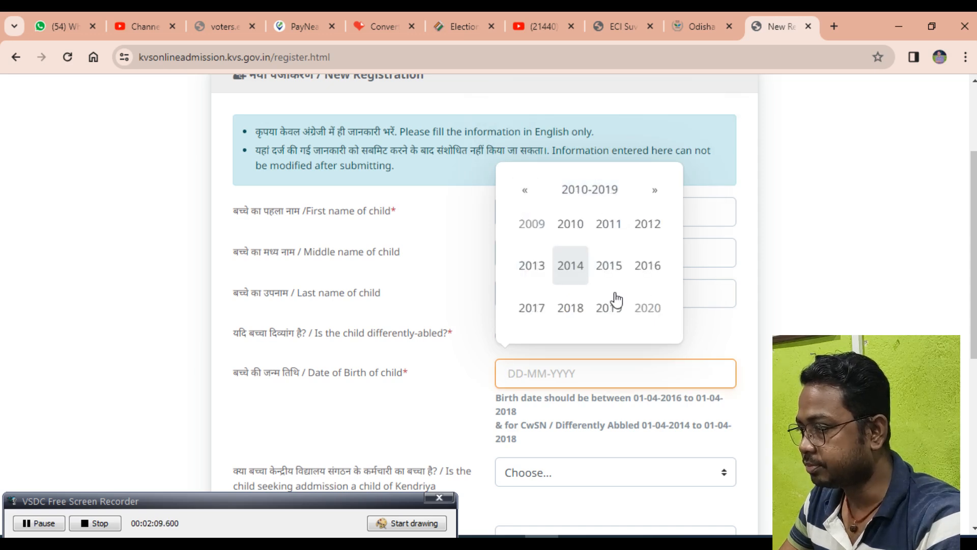
click(531, 306)
click(534, 233)
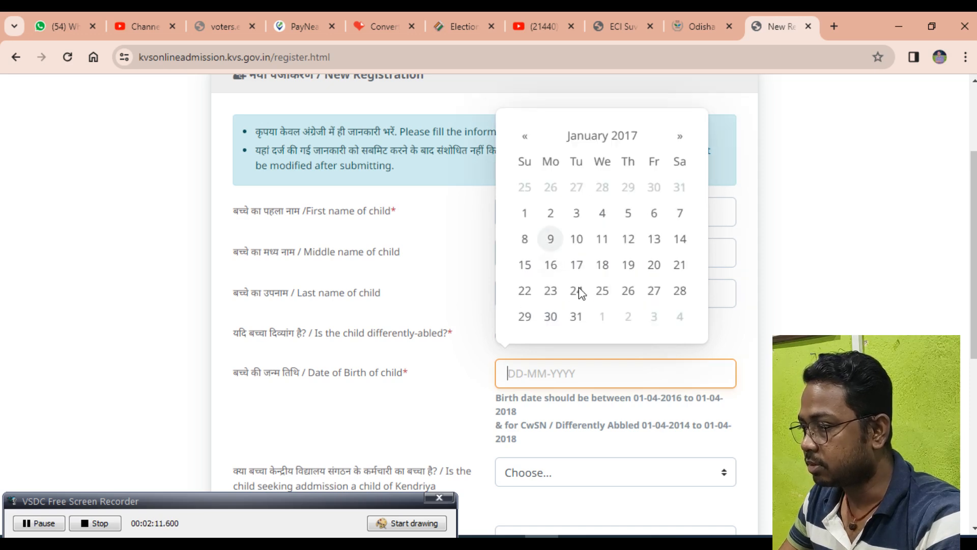
click(576, 212)
Answer Not Applicable to whether the child is a child of a Kendriya Vidyalaya Sangathan employee
scroll(581, 214, down, 1)
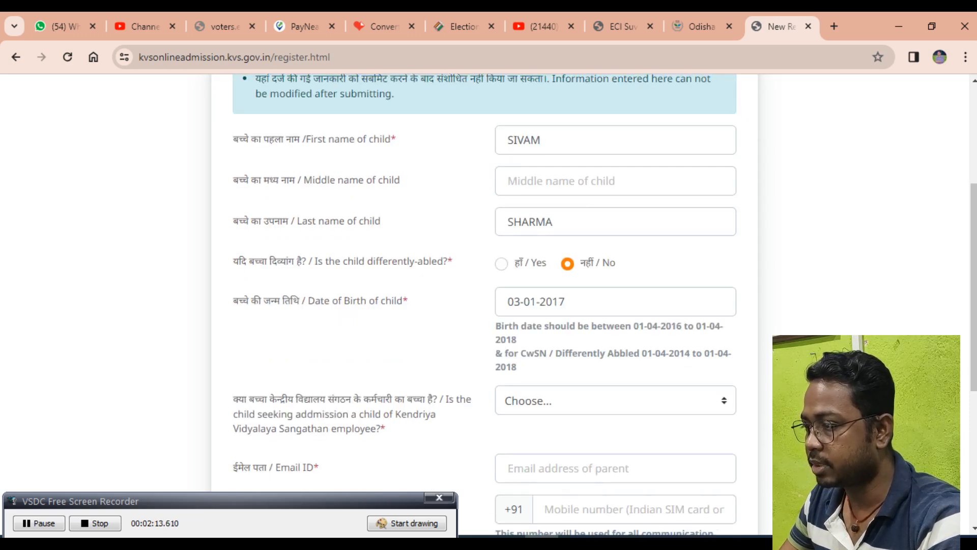
scroll(554, 379, down, 1)
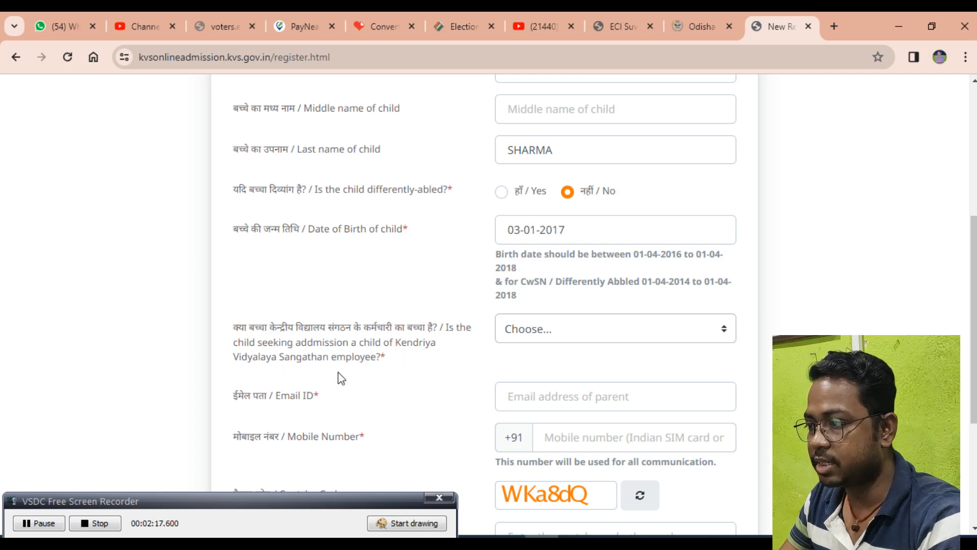
click(565, 328)
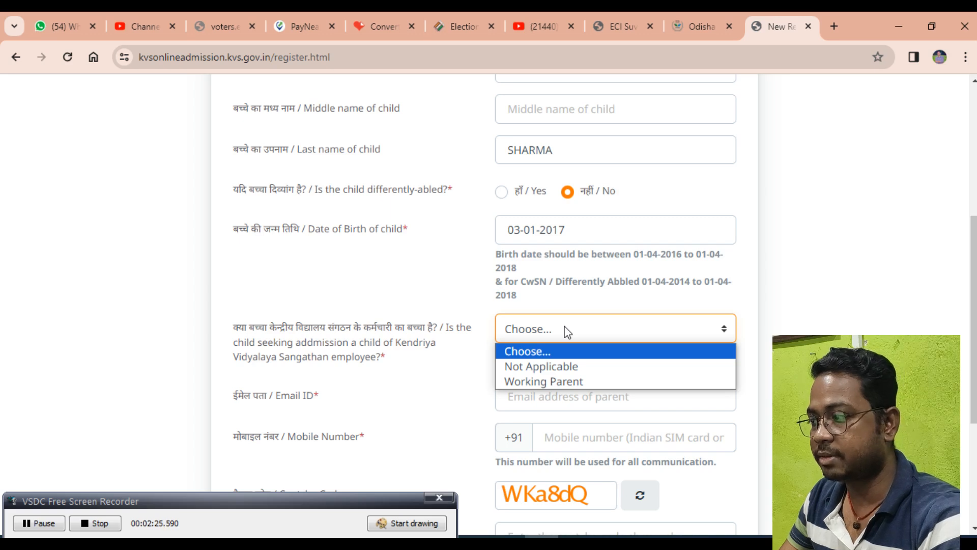
click(564, 366)
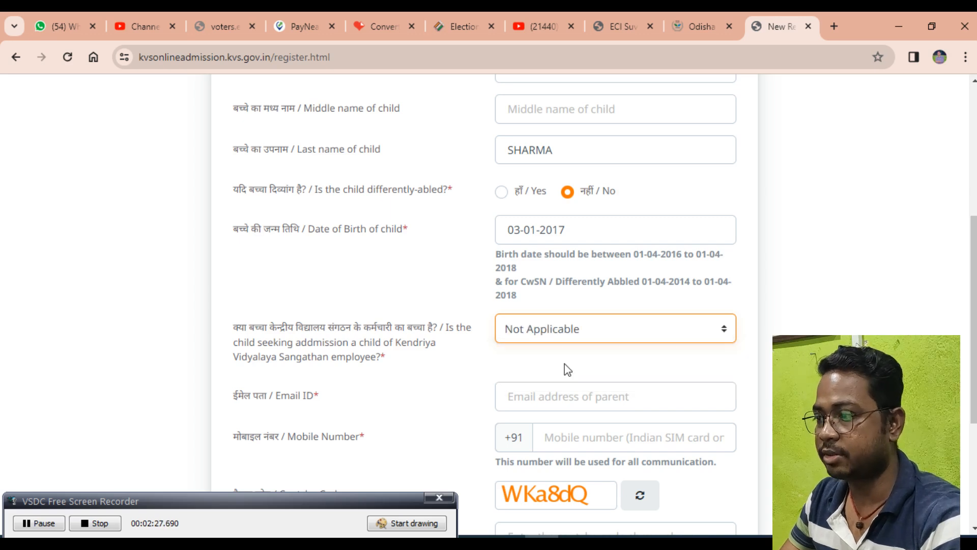
Fill in the parent's email address and mobile number in the registration form
scroll(560, 356, down, 1)
scroll(554, 343, down, 1)
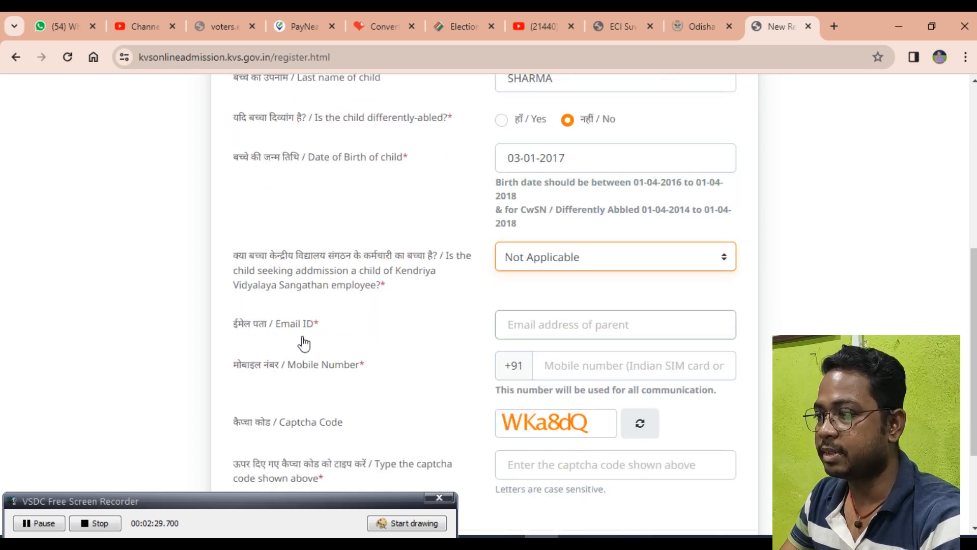
click(570, 325)
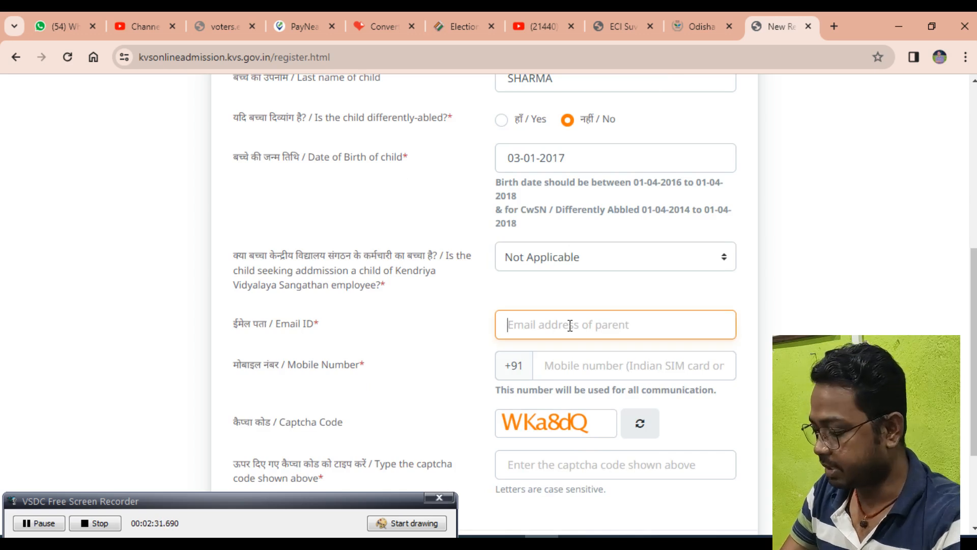
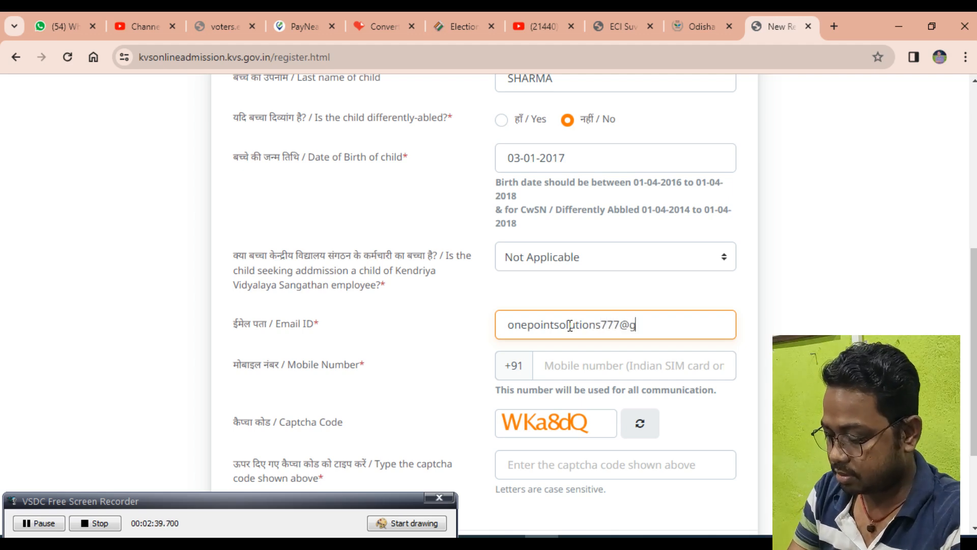
key(Tab)
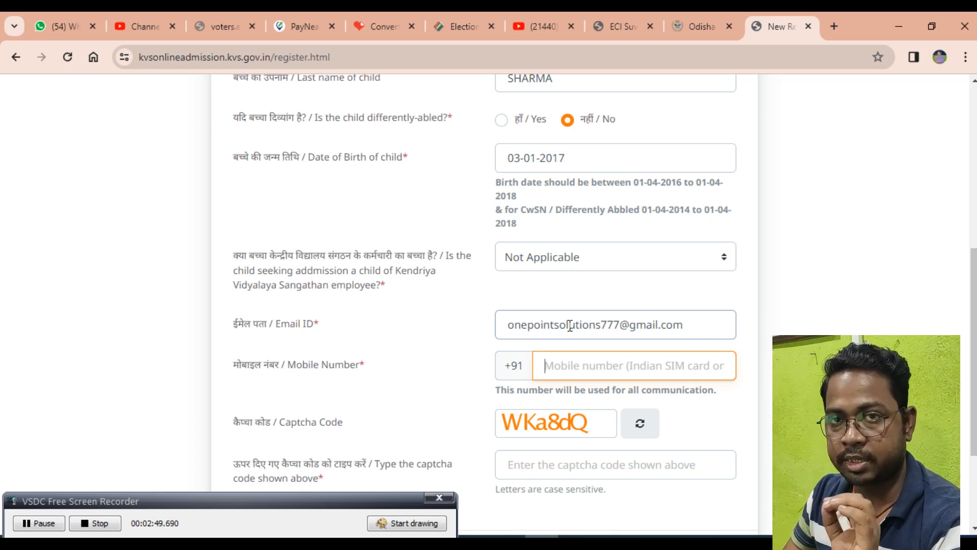
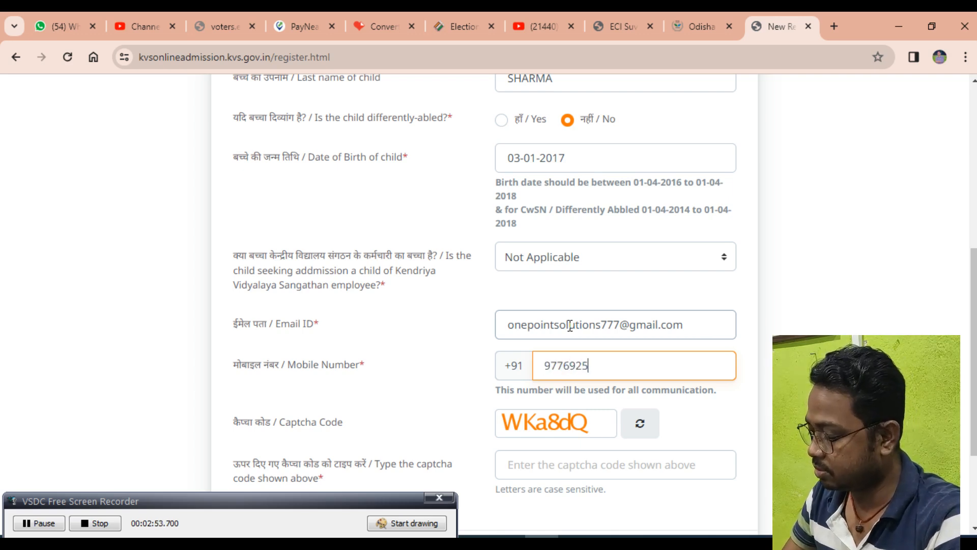
Enter the captcha code shown on the registration form and submit the registration
scroll(570, 325, down, 2)
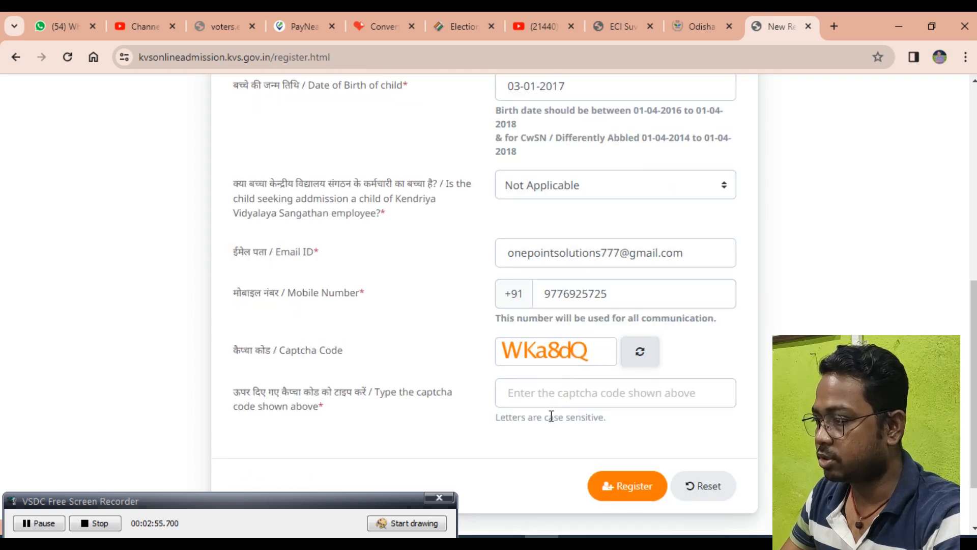
click(564, 399)
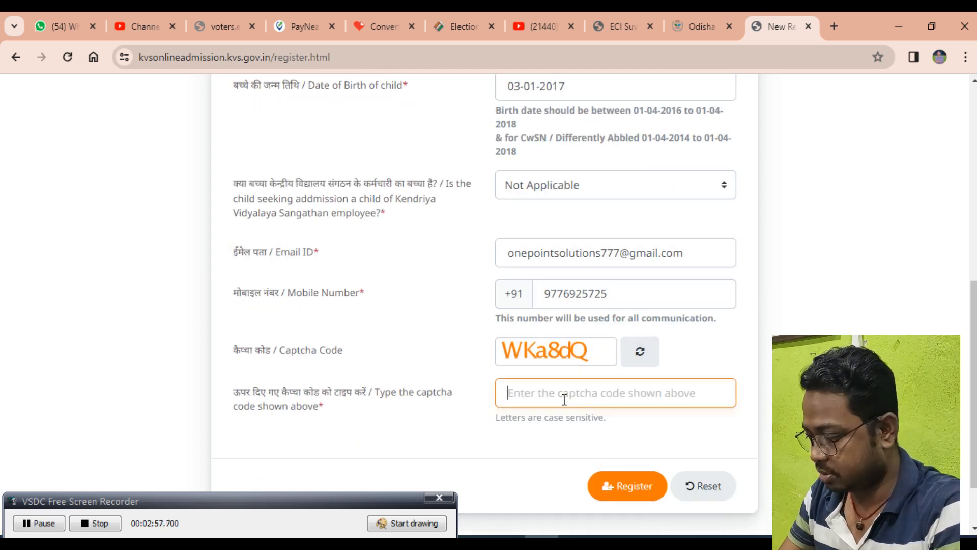
text(W)
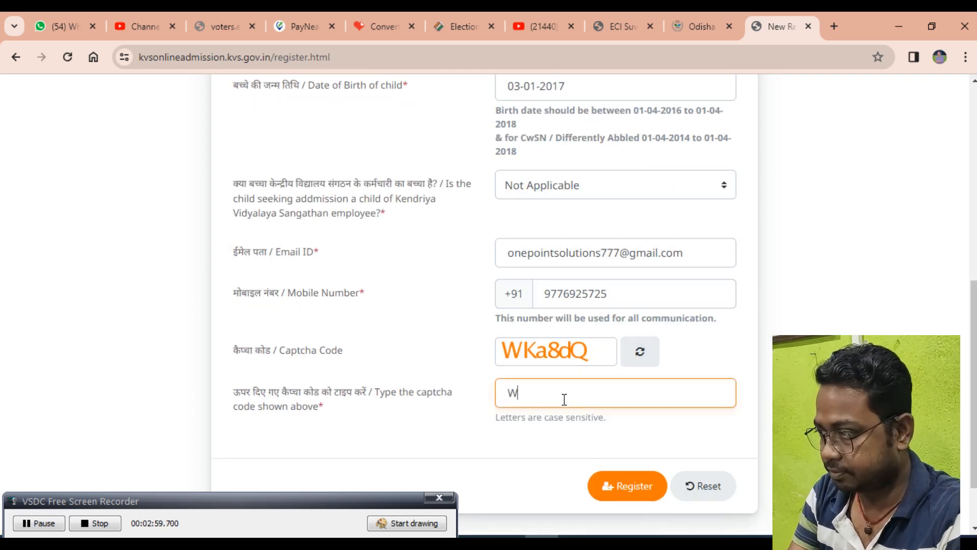
text(Ka)
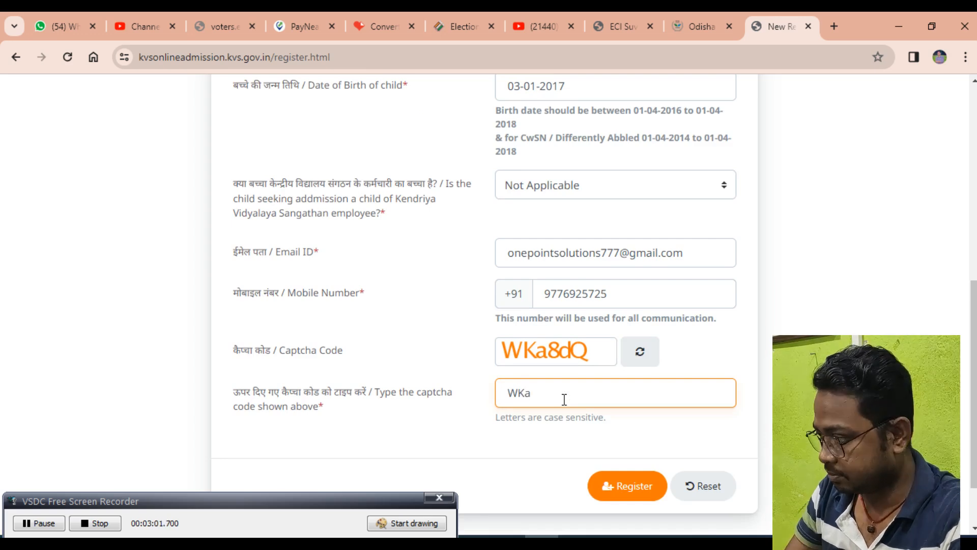
text(8dQ)
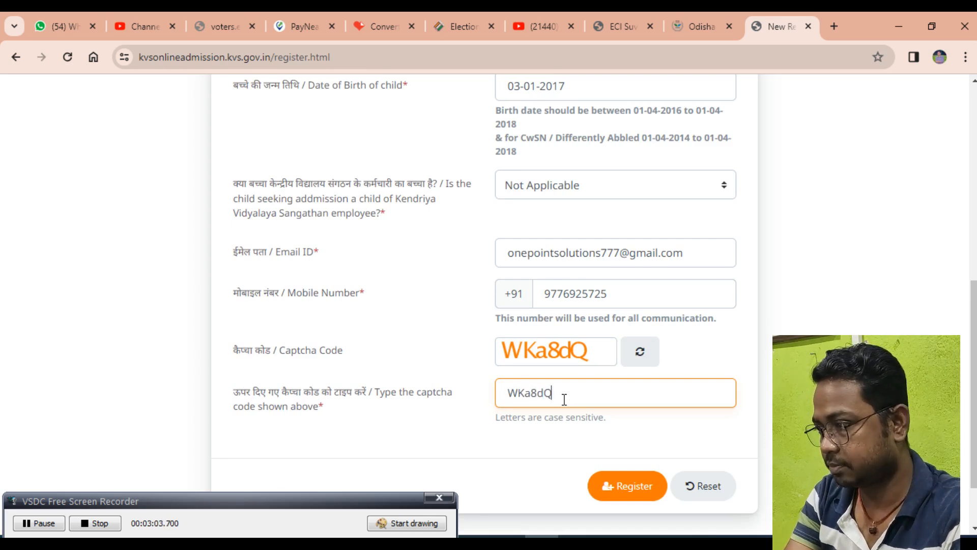
scroll(564, 399, down, 2)
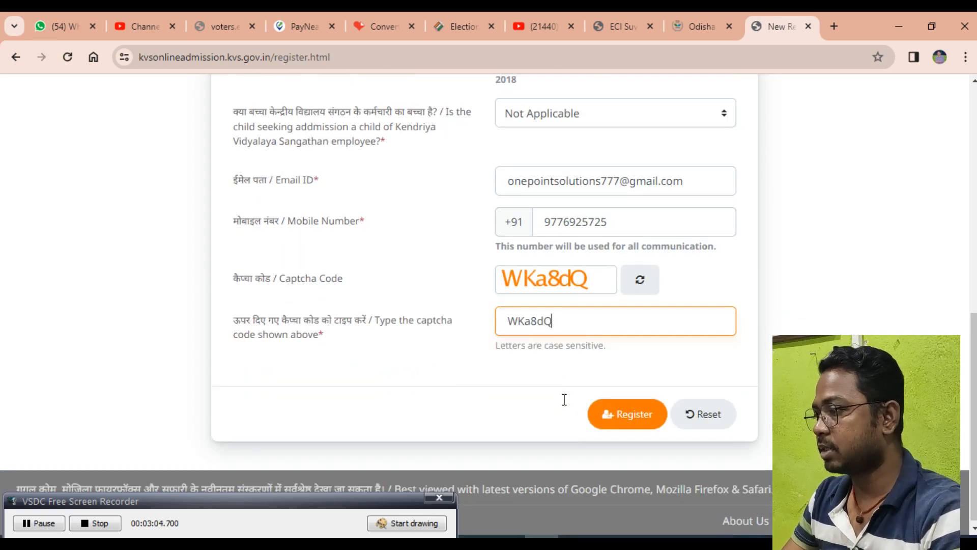
click(630, 421)
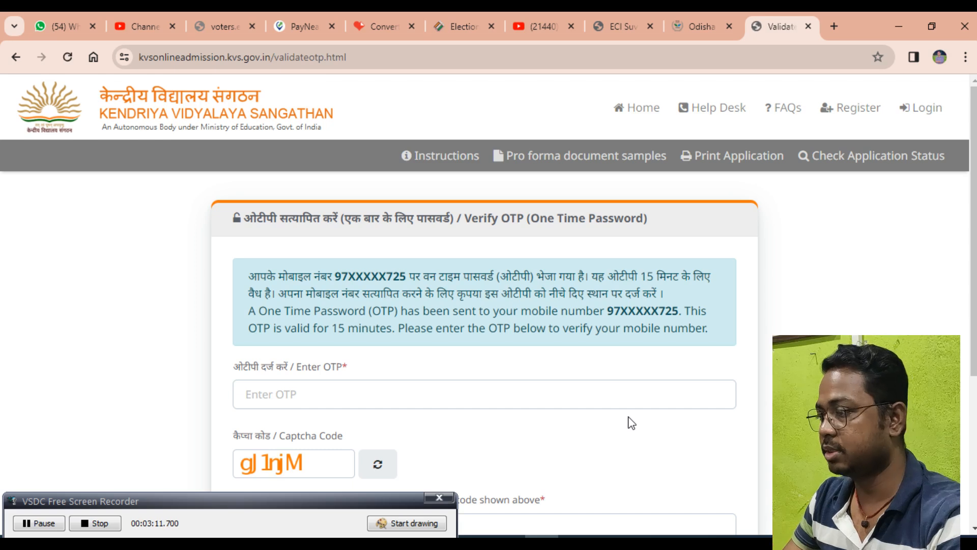
Enter the one-time password sent to the registered mobile number in the OTP verification form
scroll(631, 422, down, 1)
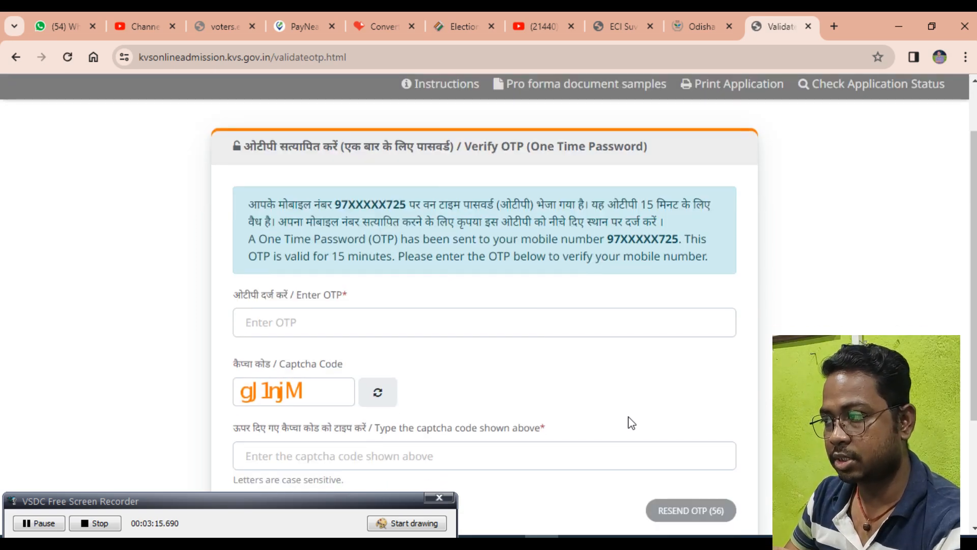
click(417, 318)
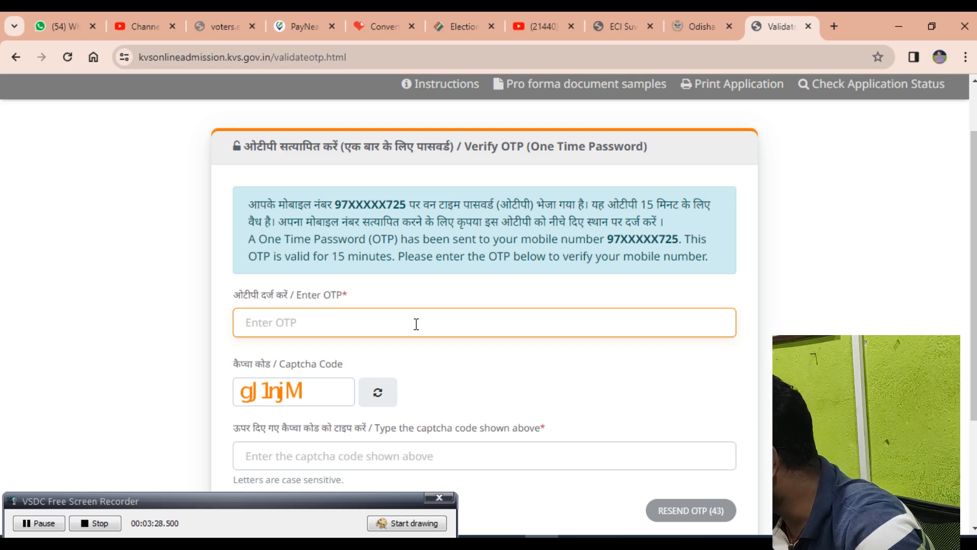
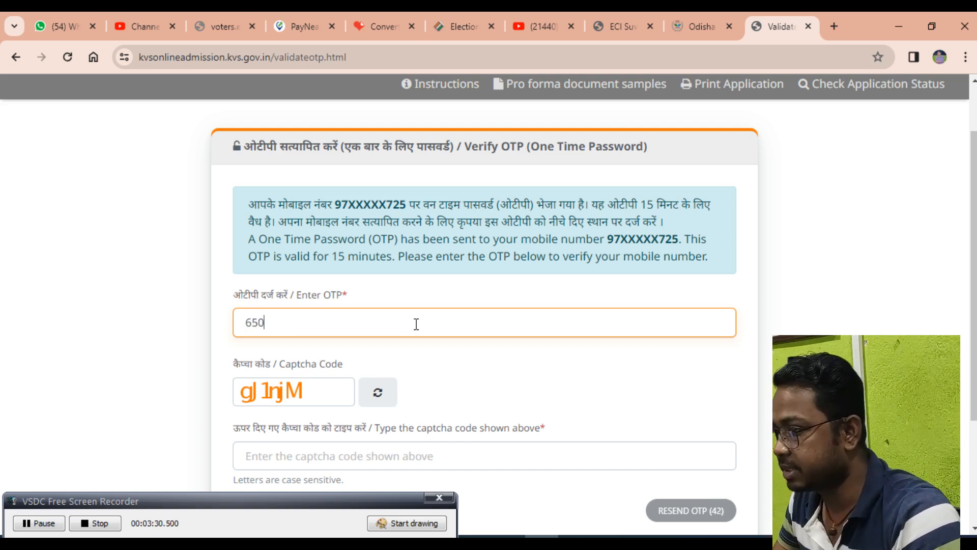
click(407, 349)
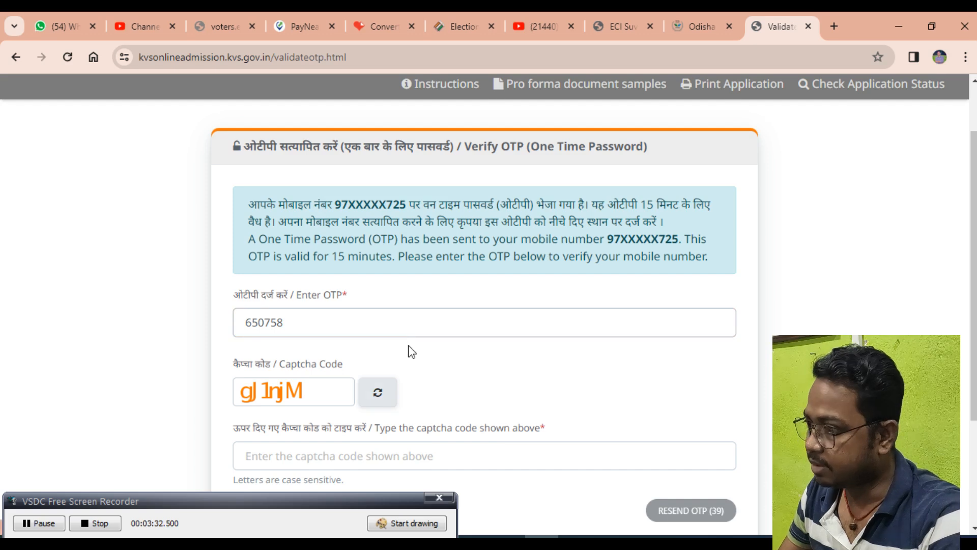
Enter the captcha code shown on the OTP form and verify the mobile number
scroll(407, 349, down, 1)
click(372, 388)
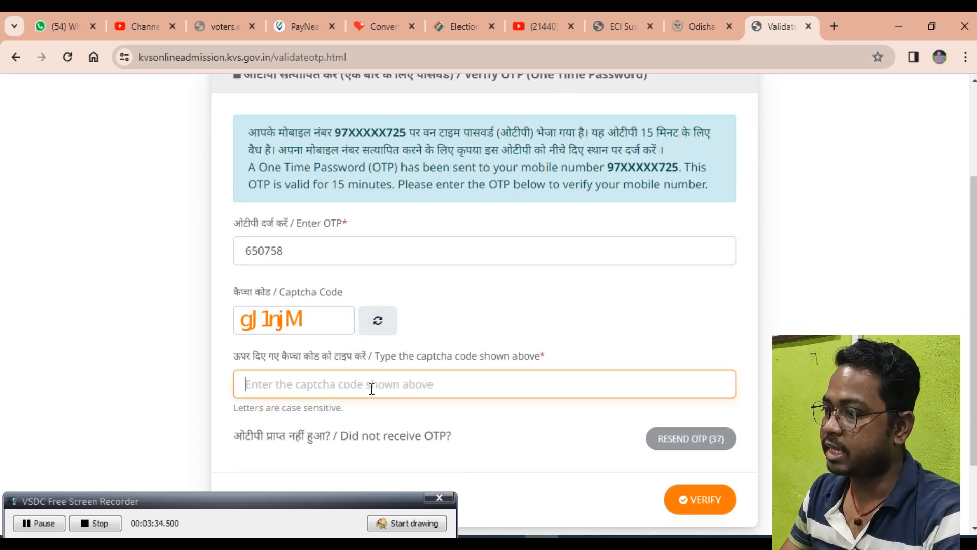
text(g)
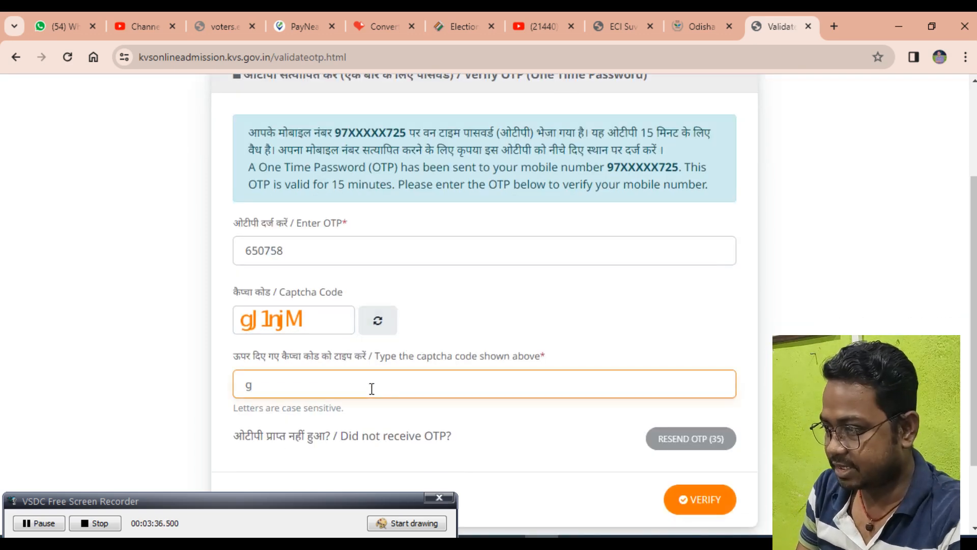
text(J)
text(1njM)
scroll(371, 388, down, 1)
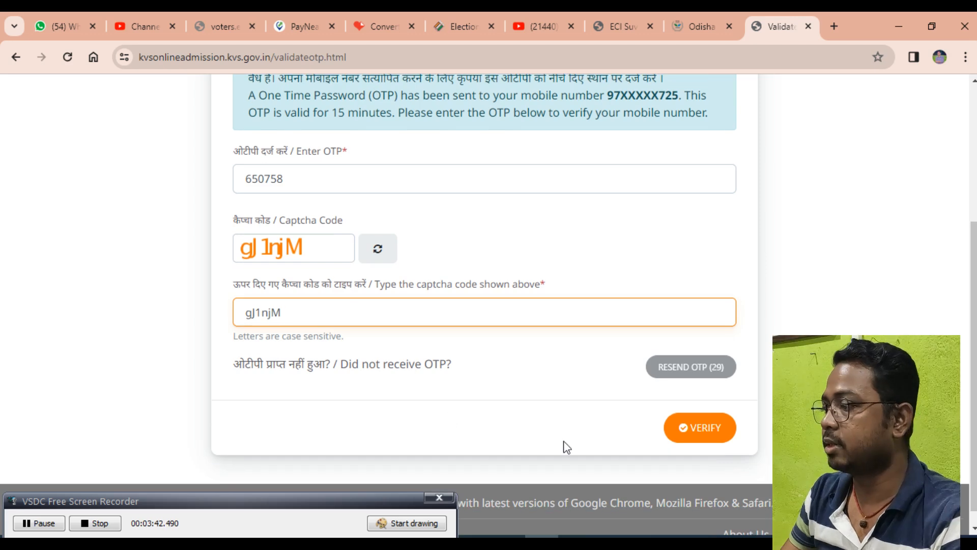
click(706, 433)
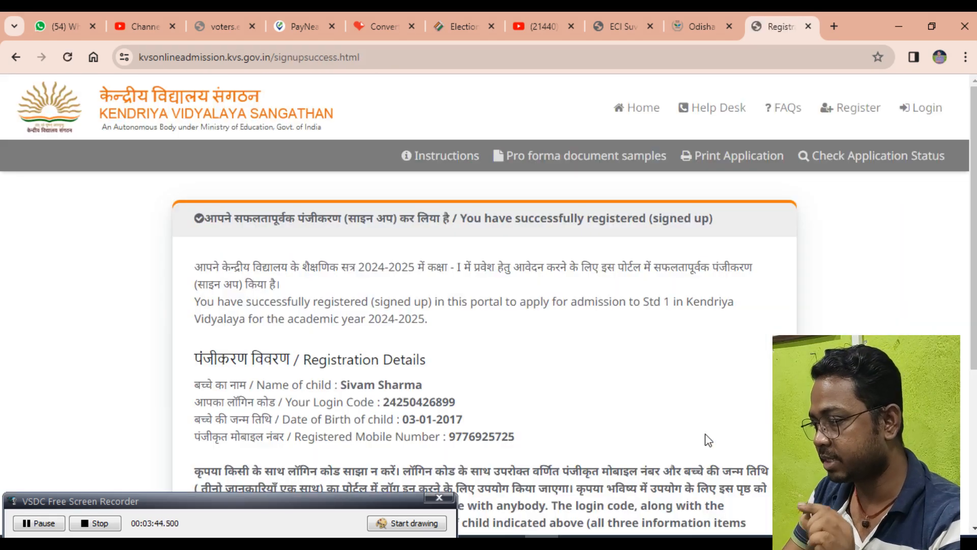
Highlight the login code in the registration details and open the portal's login page
scroll(597, 426, down, 1)
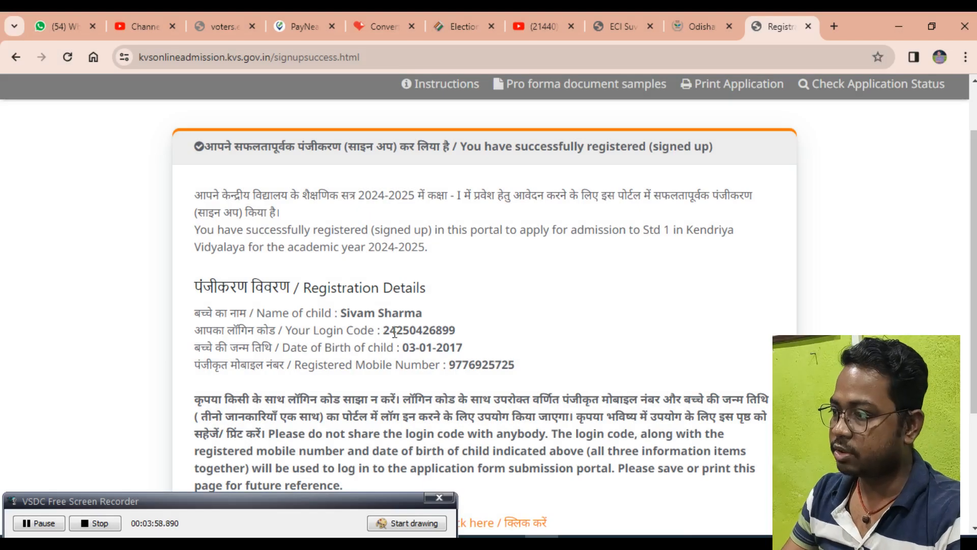
drag(383, 330, 457, 330)
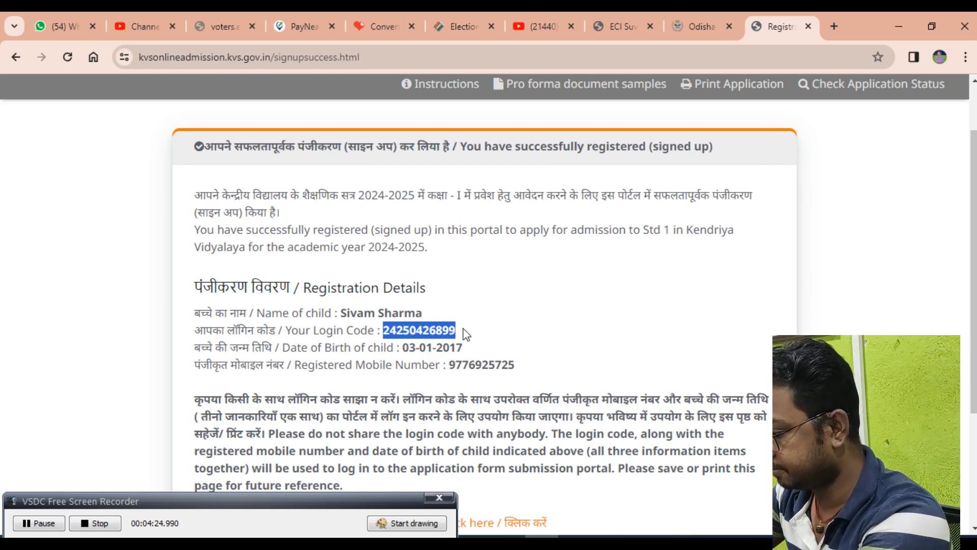
click(447, 364)
scroll(442, 369, down, 3)
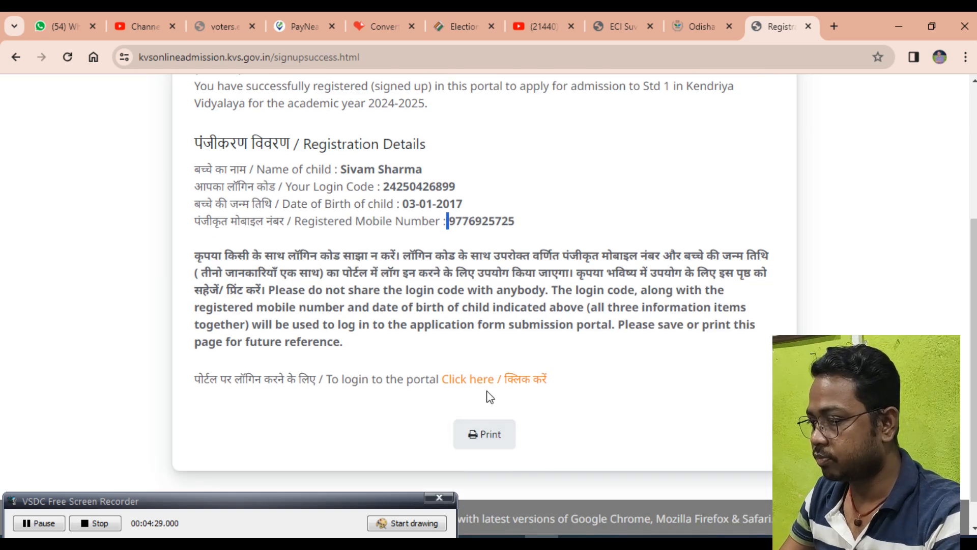
click(462, 385)
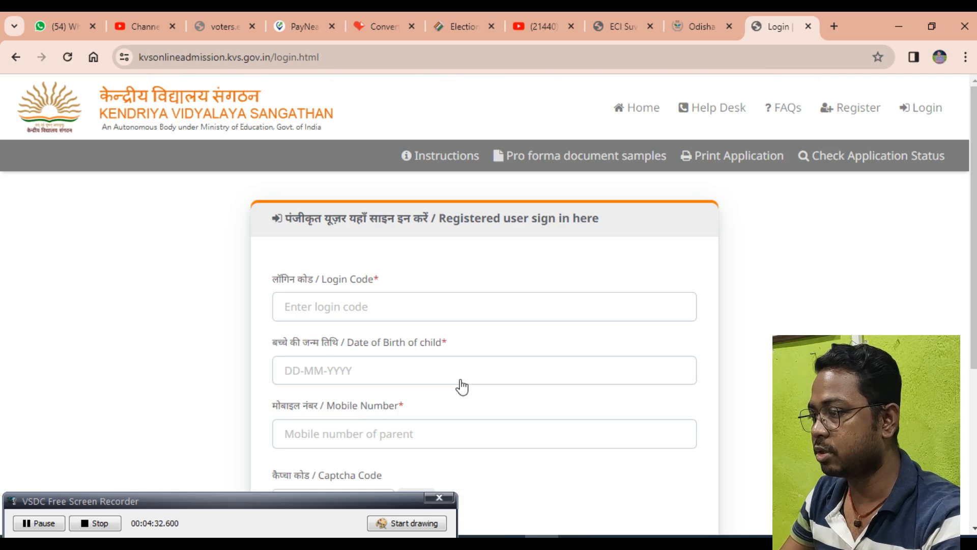
Enter the child's login code in the registered user sign-in form
click(359, 311)
Set the child's date of birth in the sign-in form by choosing its year, month and day from the calendar
key(Tab)
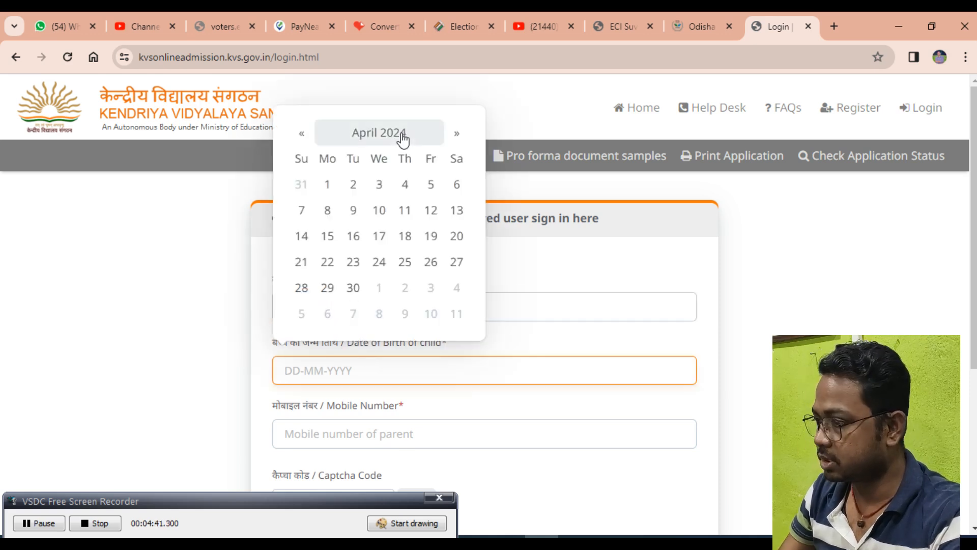
click(404, 137)
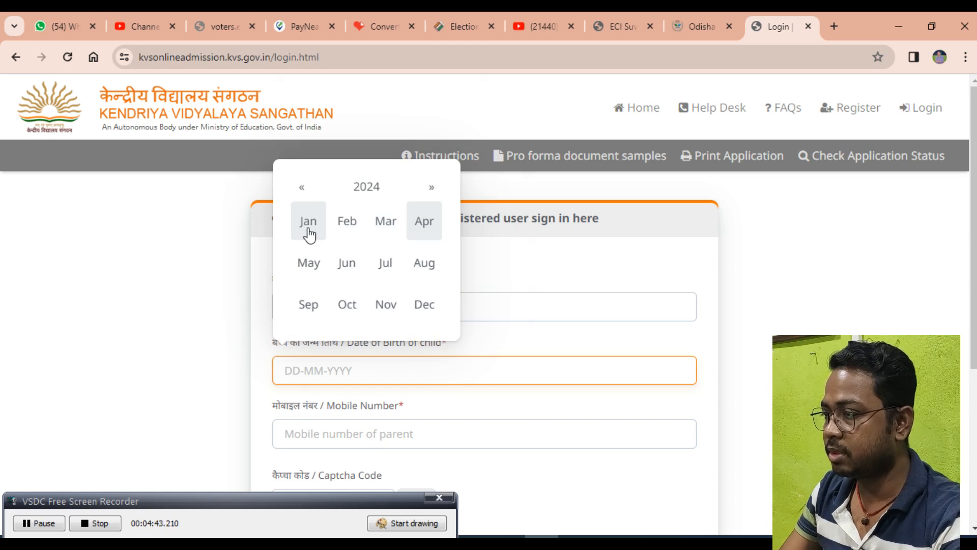
click(367, 192)
click(302, 187)
click(311, 305)
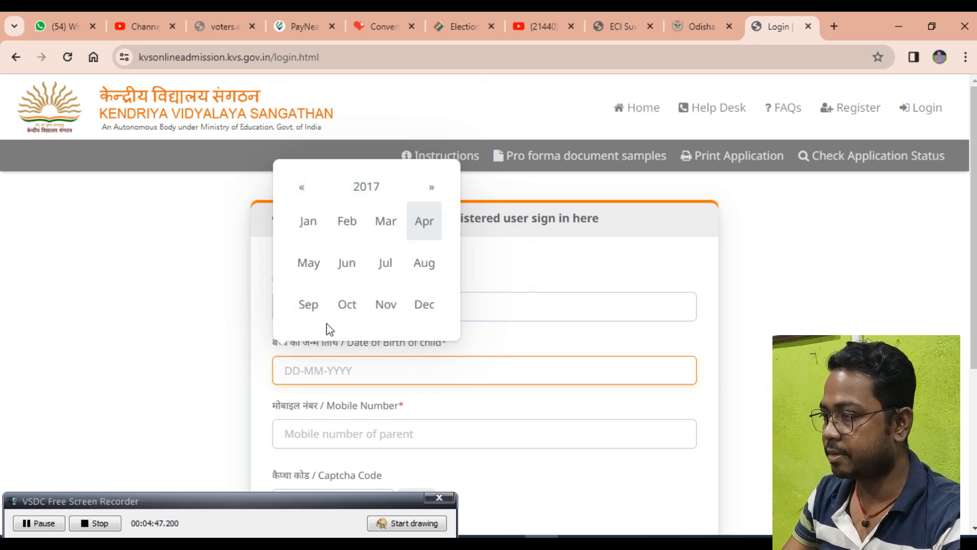
click(315, 220)
click(350, 209)
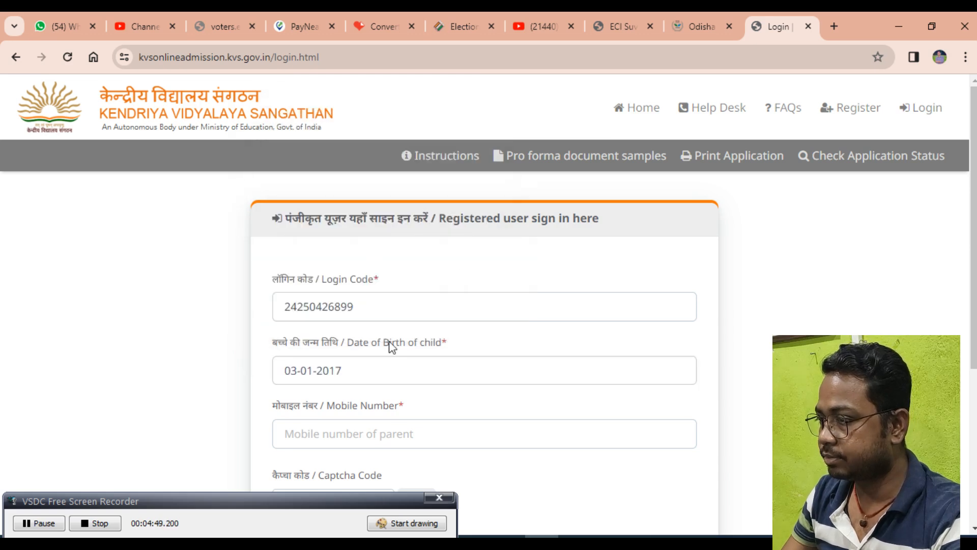
Enter the parent's registered mobile number in the sign-in form
scroll(391, 346, down, 1)
click(352, 363)
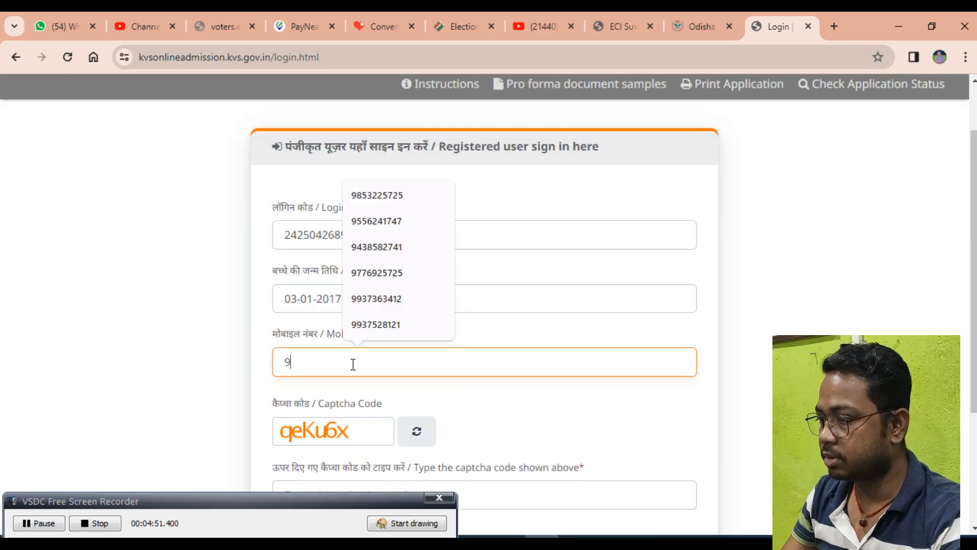
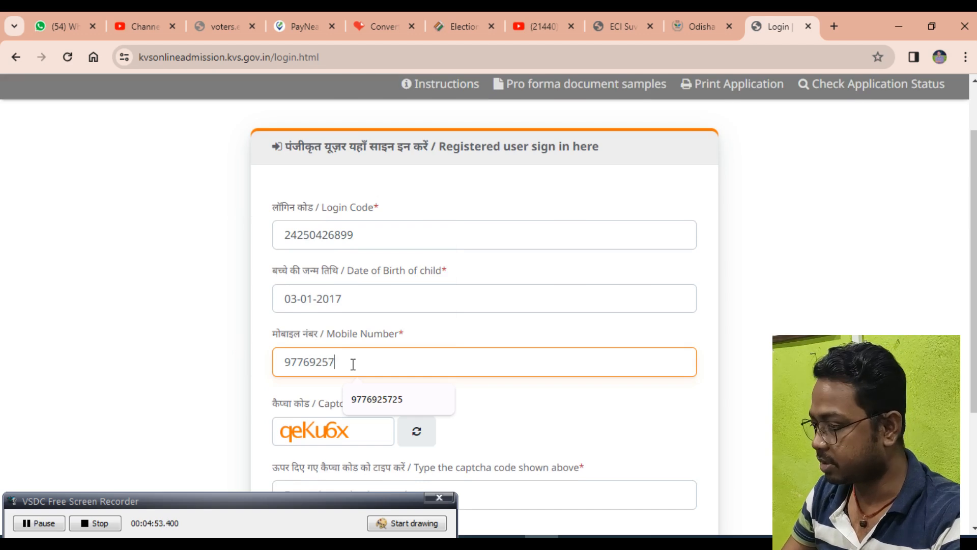
Enter the captcha code shown on the sign-in form and log in to the admission portal
scroll(355, 369, down, 2)
click(364, 357)
text(q)
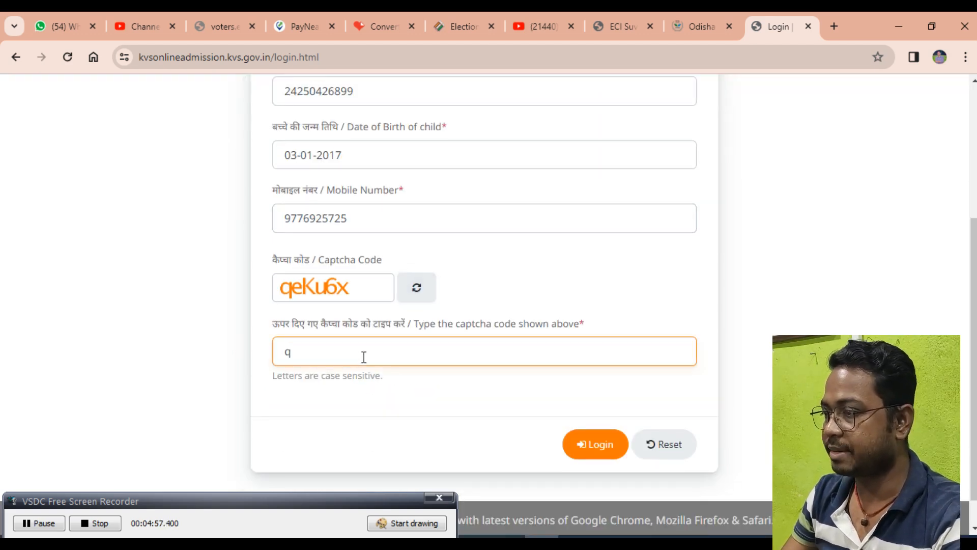
text(eK)
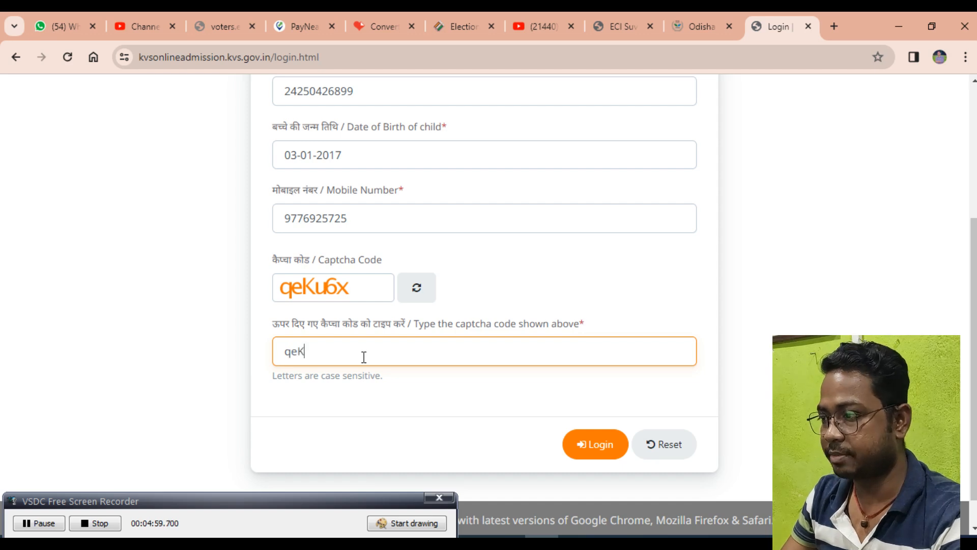
text(u6)
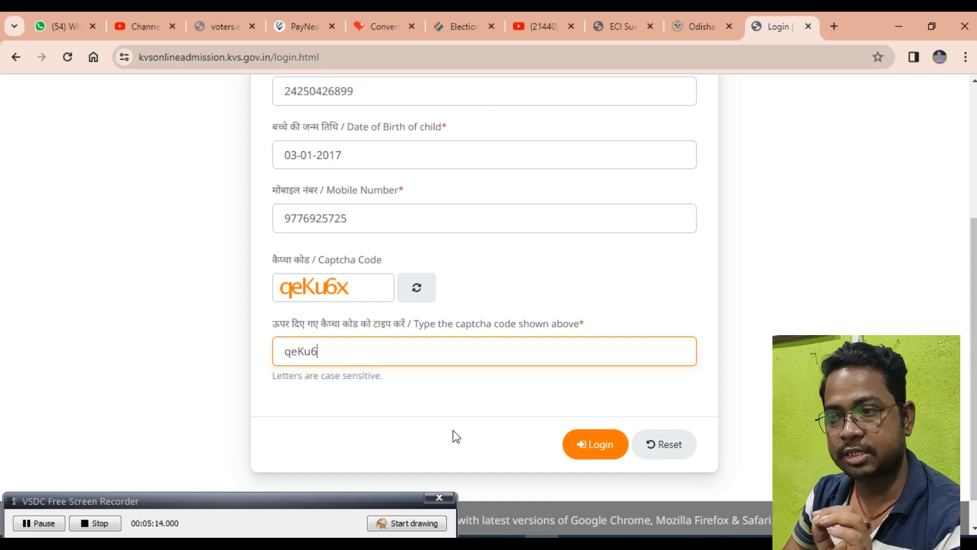
text(x)
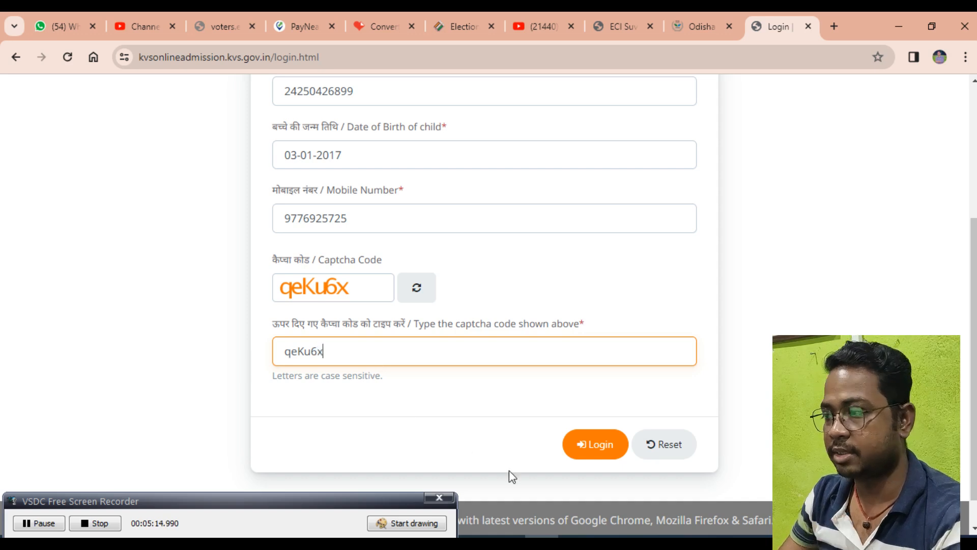
click(609, 450)
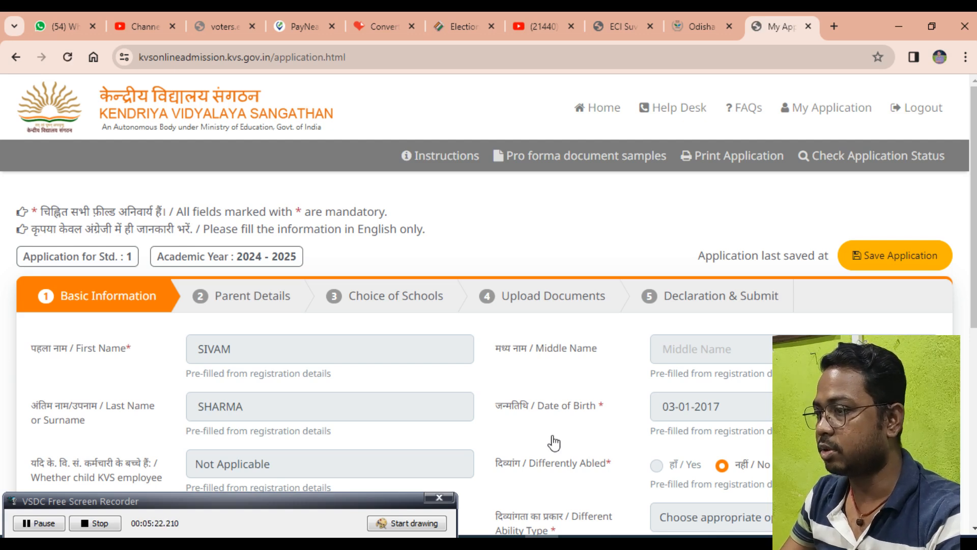
Review the pre-filled basic information in the application and set the child's gender to Male
scroll(540, 435, down, 1)
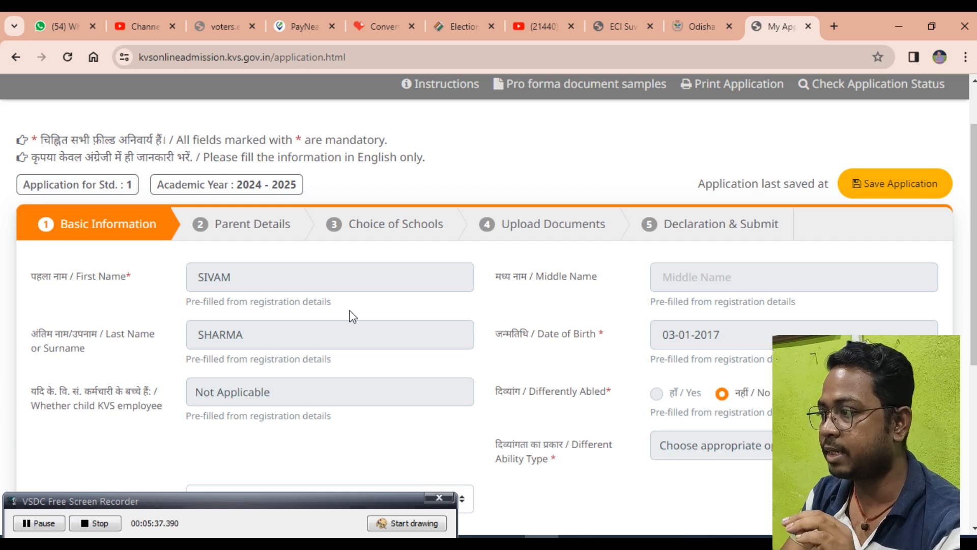
scroll(353, 316, down, 1)
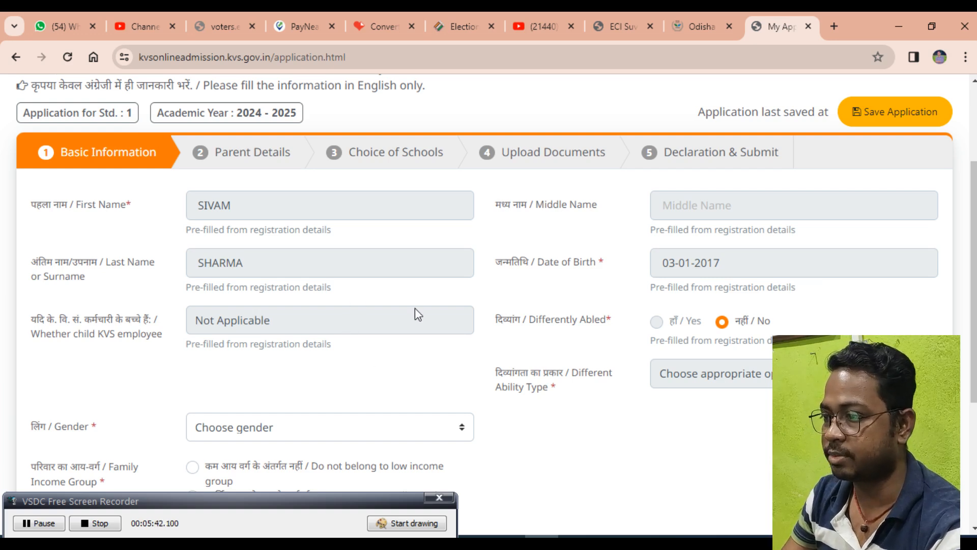
scroll(683, 396, down, 3)
scroll(677, 389, up, 2)
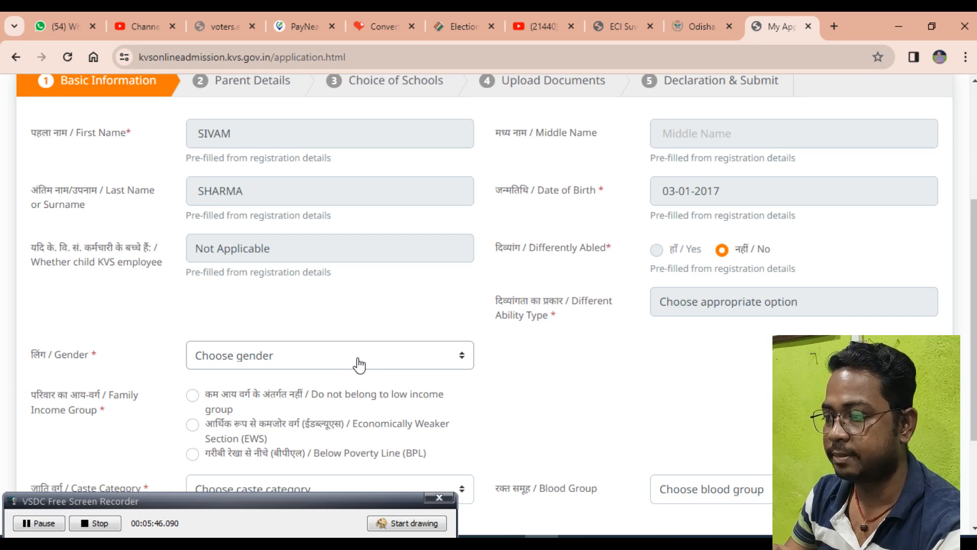
click(360, 363)
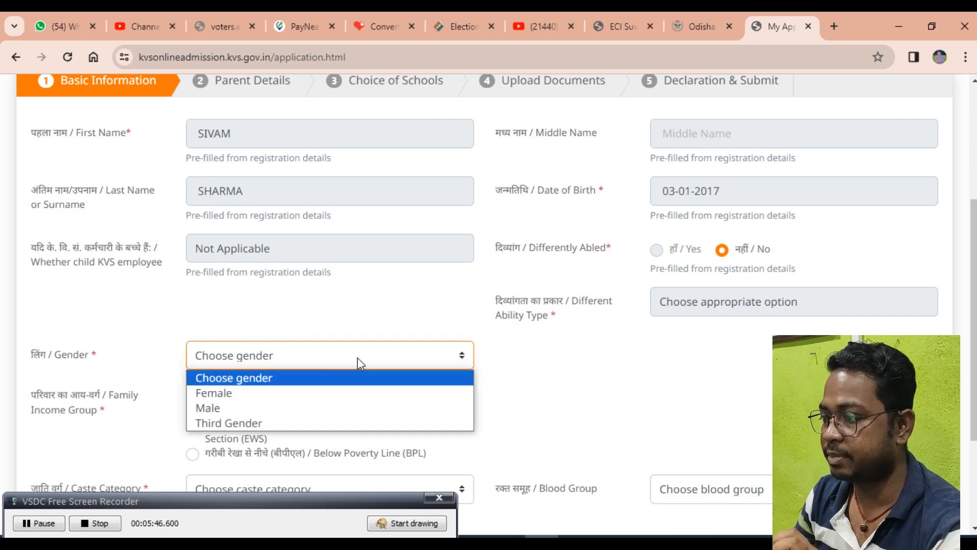
click(239, 408)
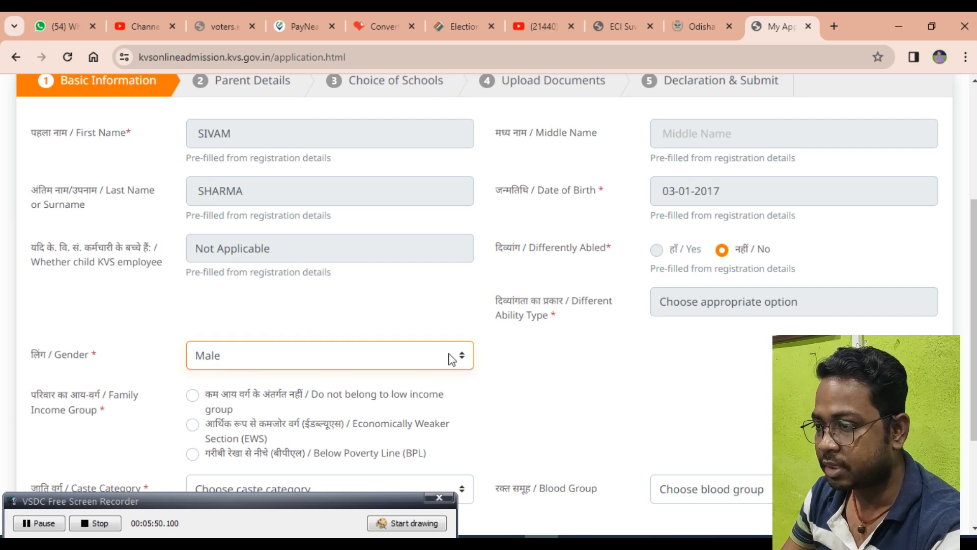
Set the family income group to "Do not belong to low income group" and the caste category to General
scroll(451, 355, down, 3)
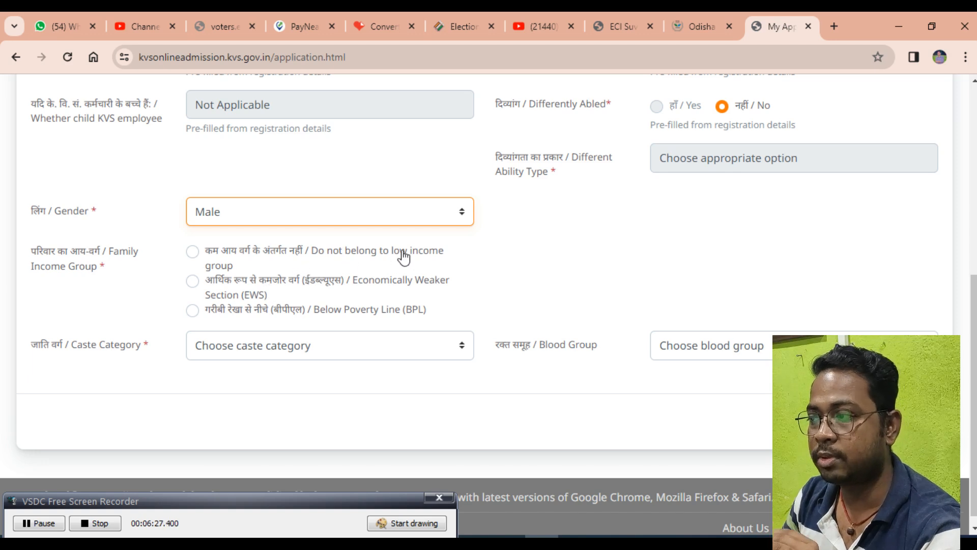
click(196, 253)
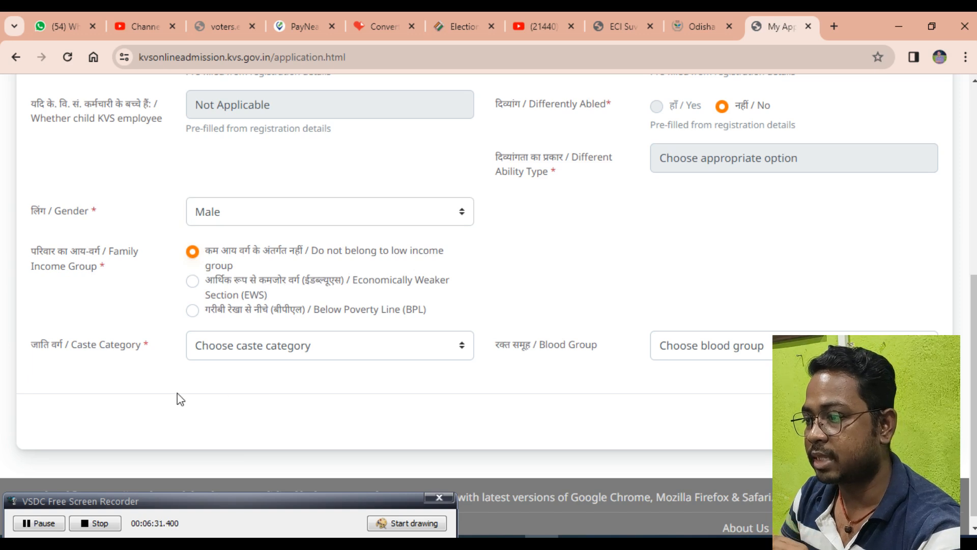
click(218, 345)
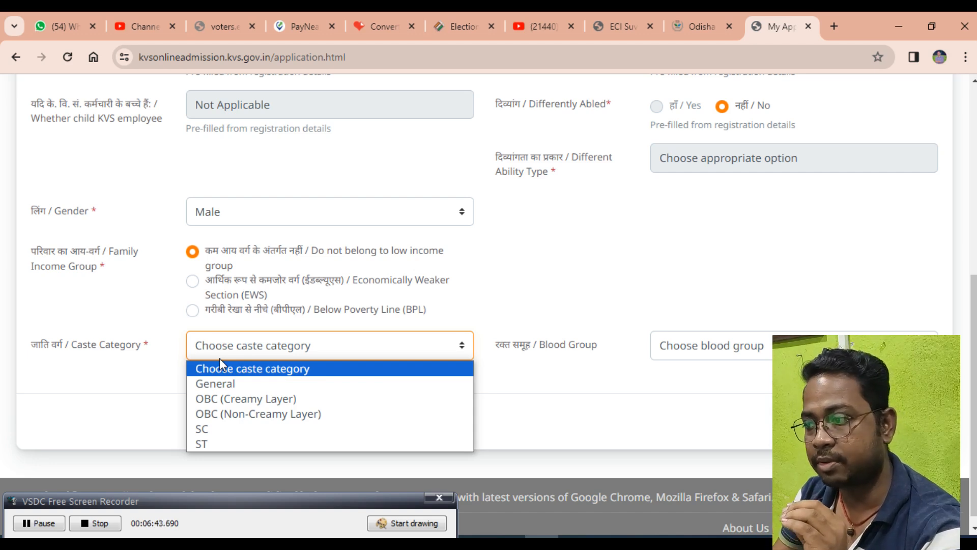
click(232, 387)
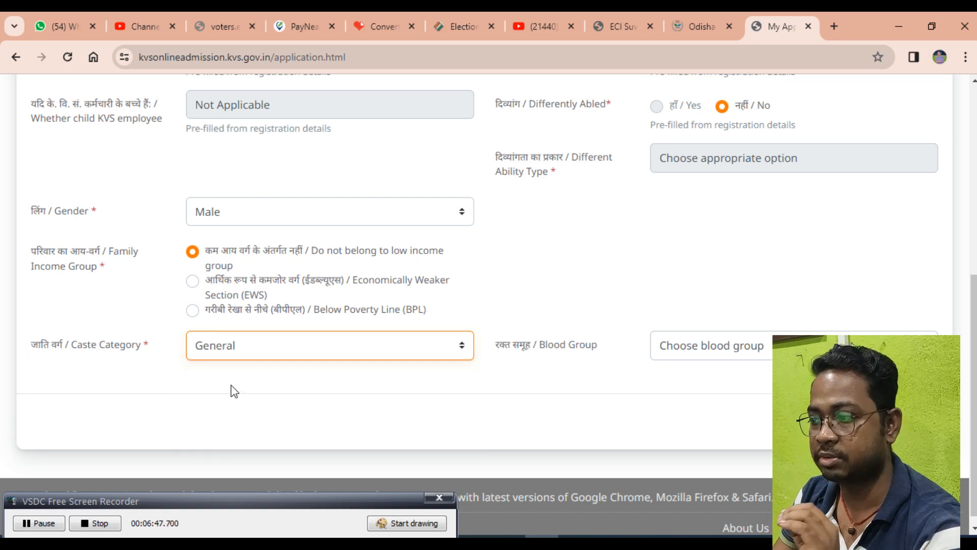
Set the child's blood group to B +ve and proceed to the Parent Details section
click(736, 351)
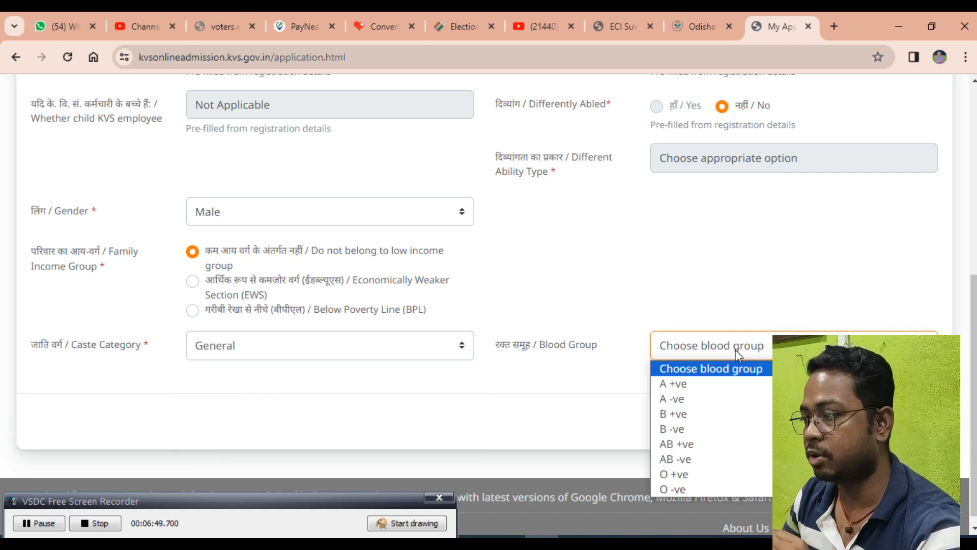
click(693, 420)
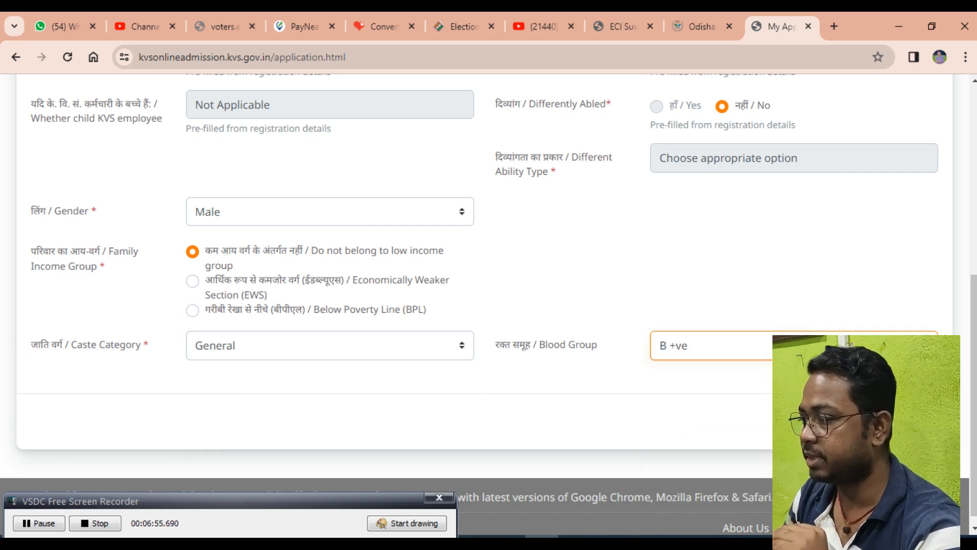
scroll(689, 421, down, 5)
scroll(587, 402, up, 3)
scroll(584, 401, up, 3)
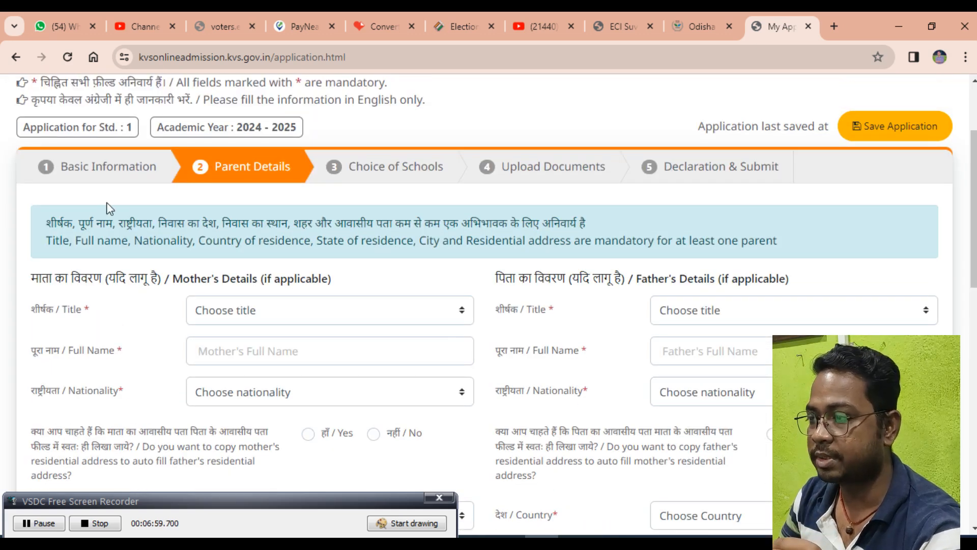
Set the title in the mother's details to Mrs
scroll(127, 211, down, 1)
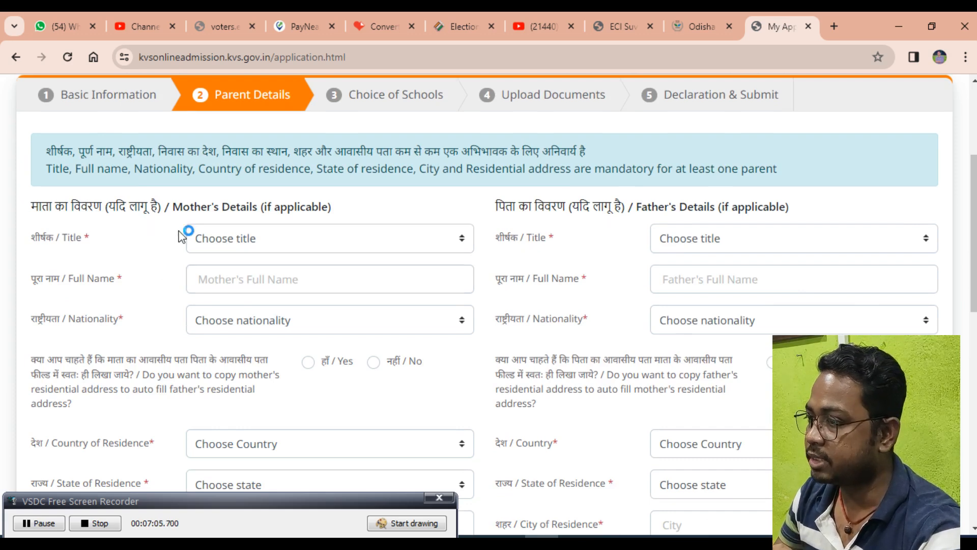
click(233, 244)
click(231, 291)
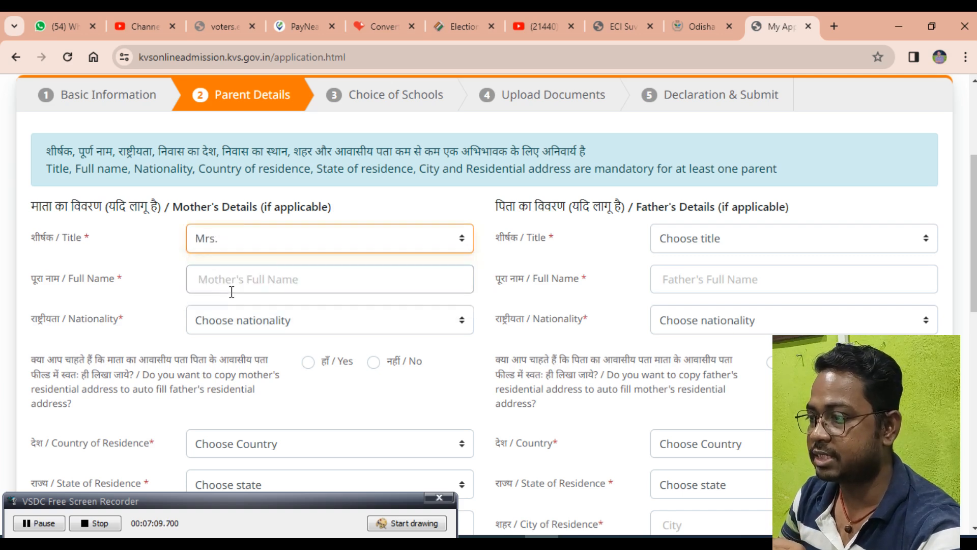
Enter the mother's full name in capital letters in the mother's details
click(230, 288)
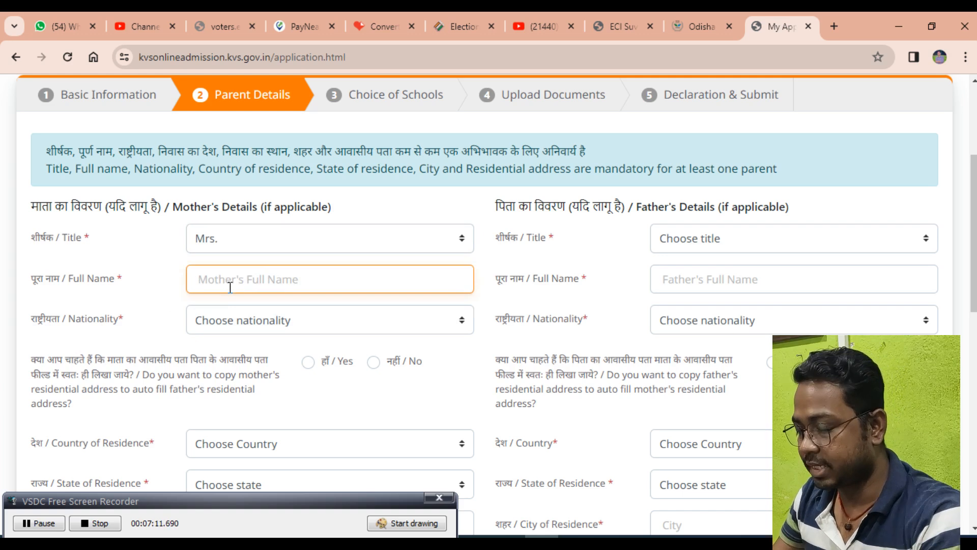
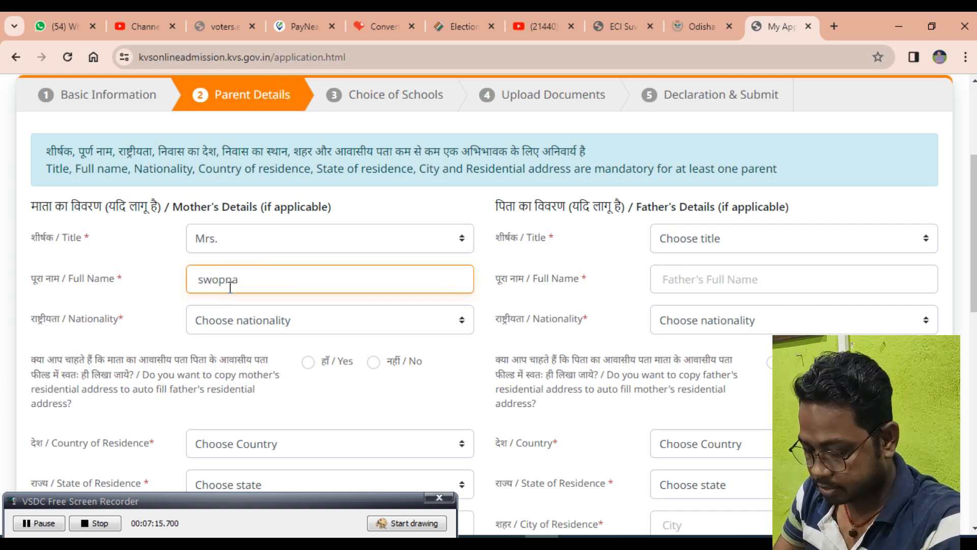
key(BackSpace)
key(BackSpace)
key(BackSpace)
key(BackSpace)
key(BackSpace)
key(BackSpace)
key(BackSpace)
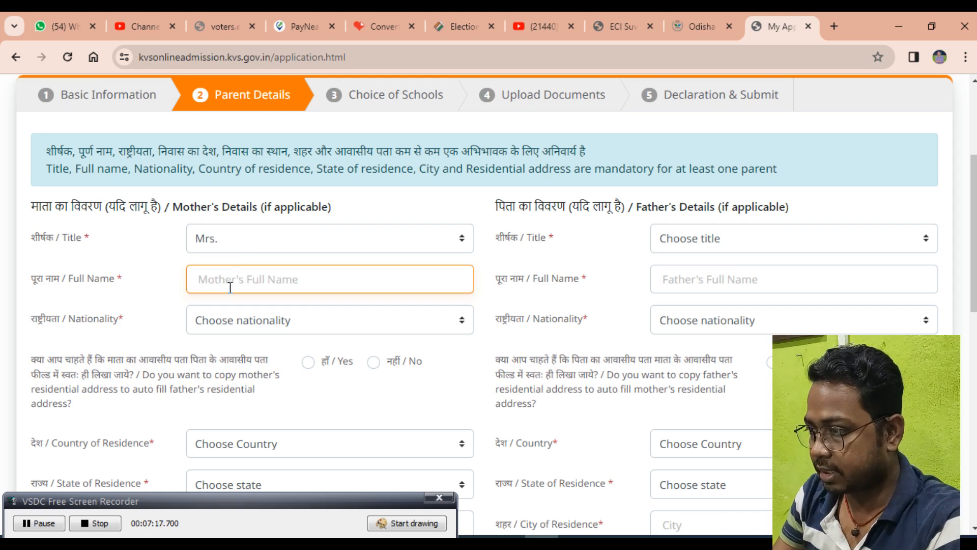
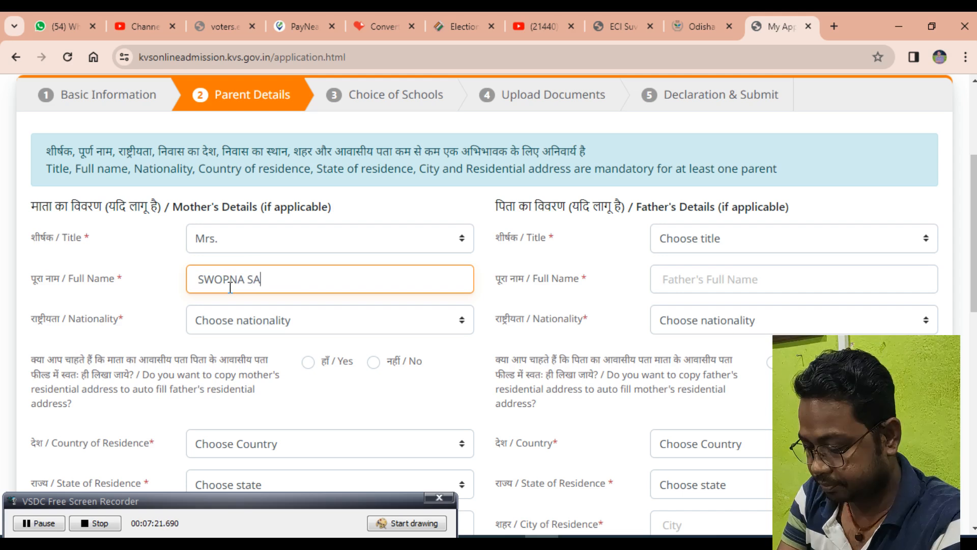
key(BackSpace)
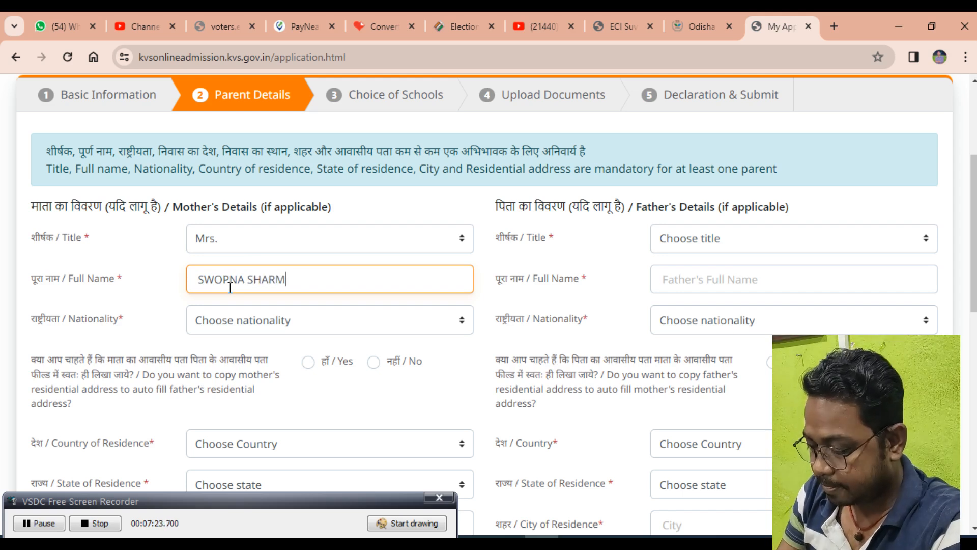
key(Tab)
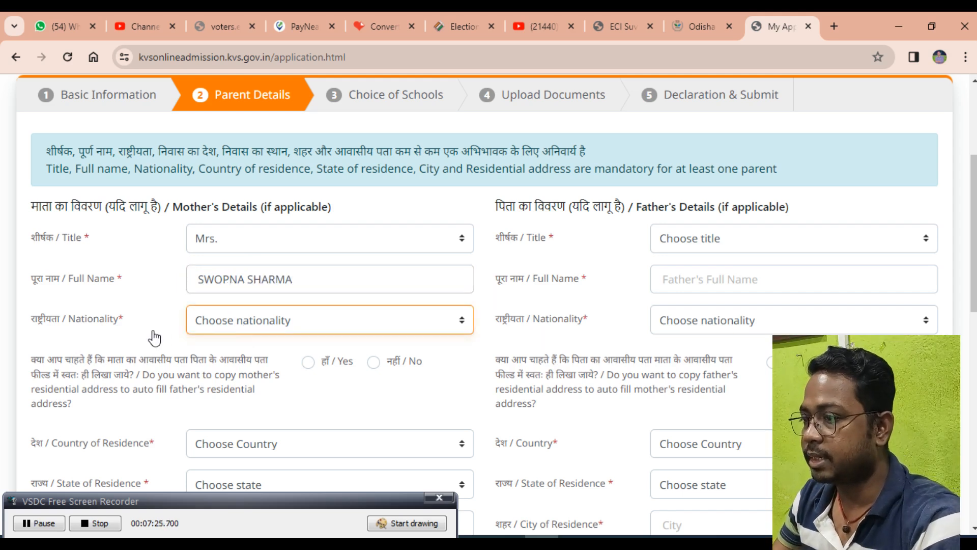
Set the mother's nationality to Indian and choose Yes for copying her residential address to the father's details
click(256, 328)
click(236, 357)
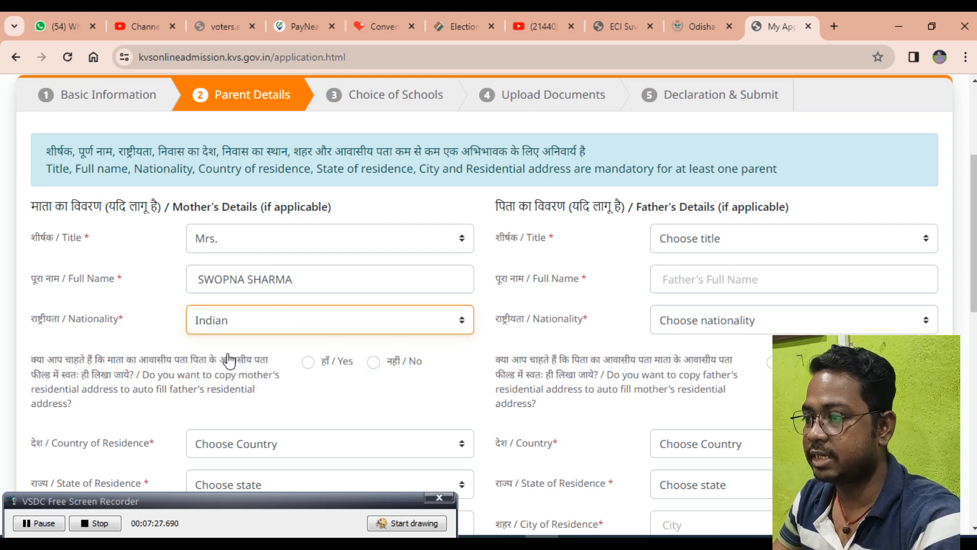
scroll(204, 331, down, 1)
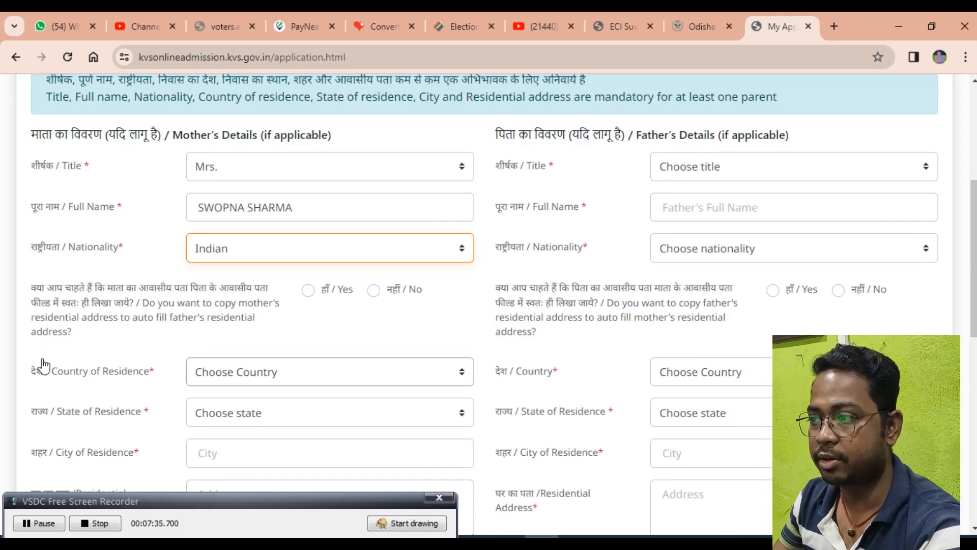
click(308, 290)
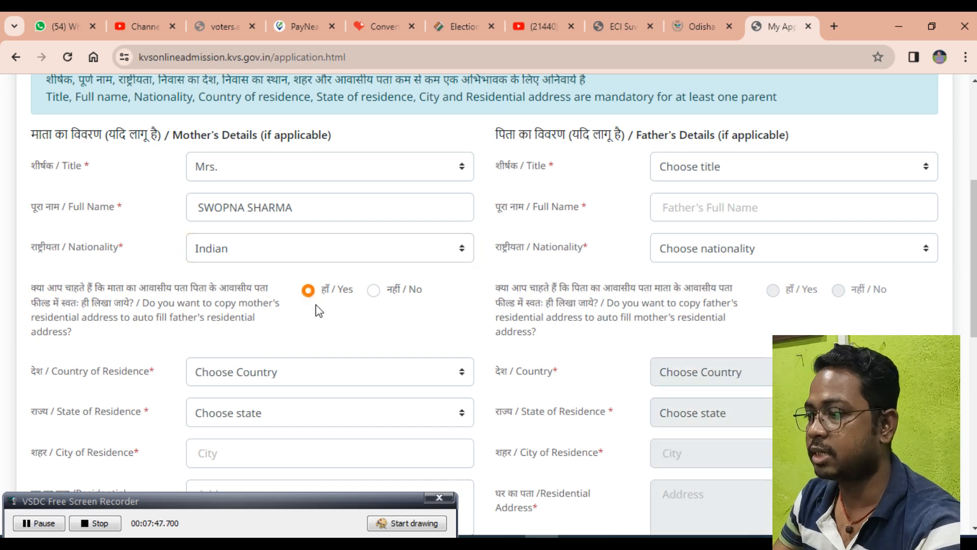
Set the mother's country of residence to India and her state of residence to Odisha
scroll(314, 308, down, 1)
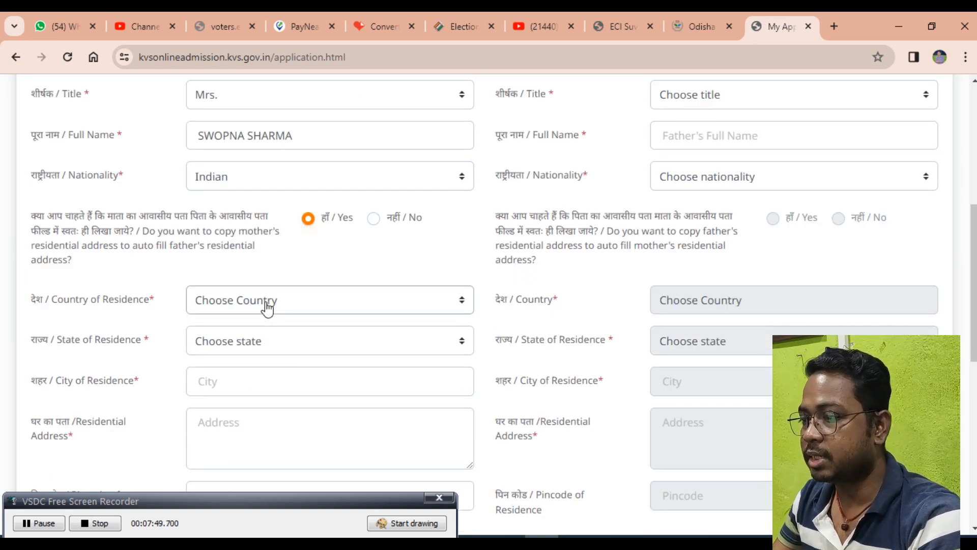
click(266, 308)
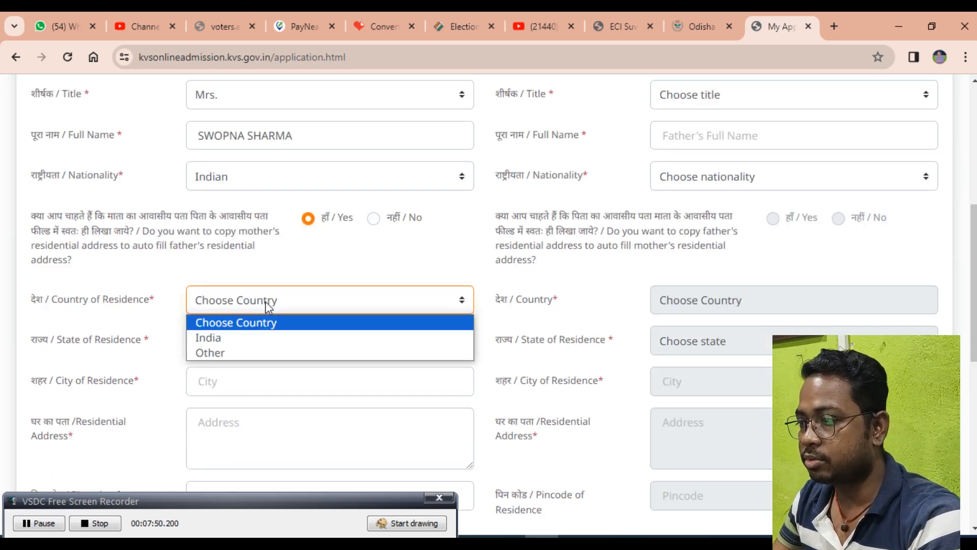
click(234, 336)
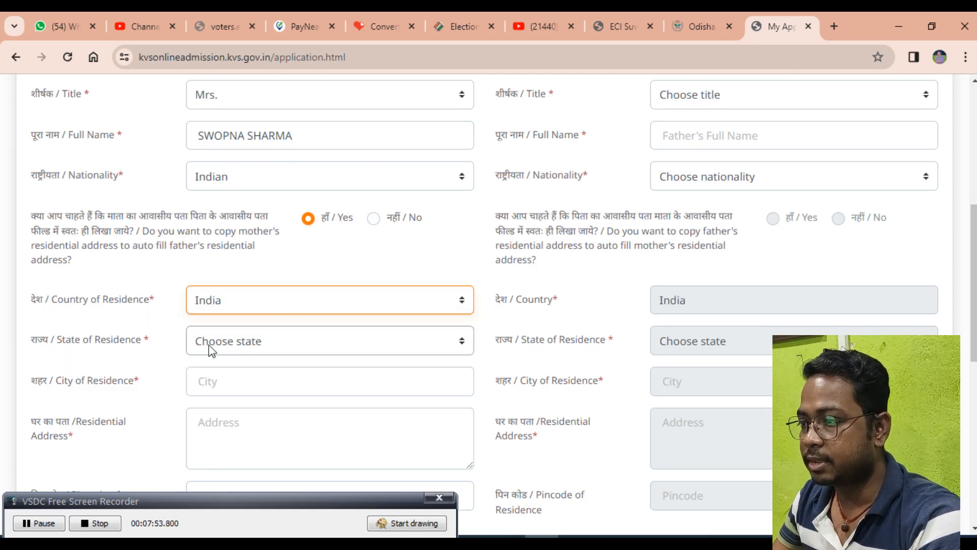
click(259, 343)
key(o)
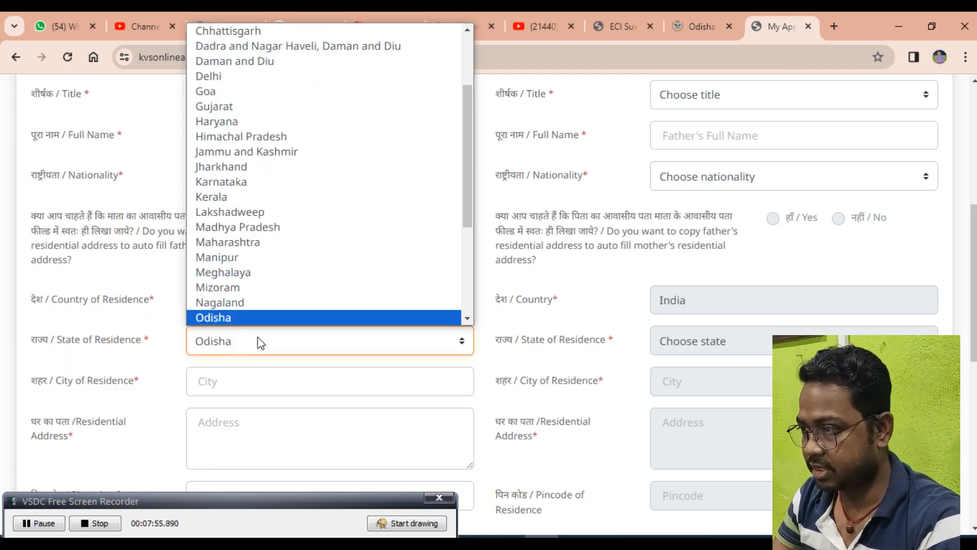
click(221, 318)
Enter the mother's city of residence and her residential address with locality, post office and district in capital letters
click(239, 377)
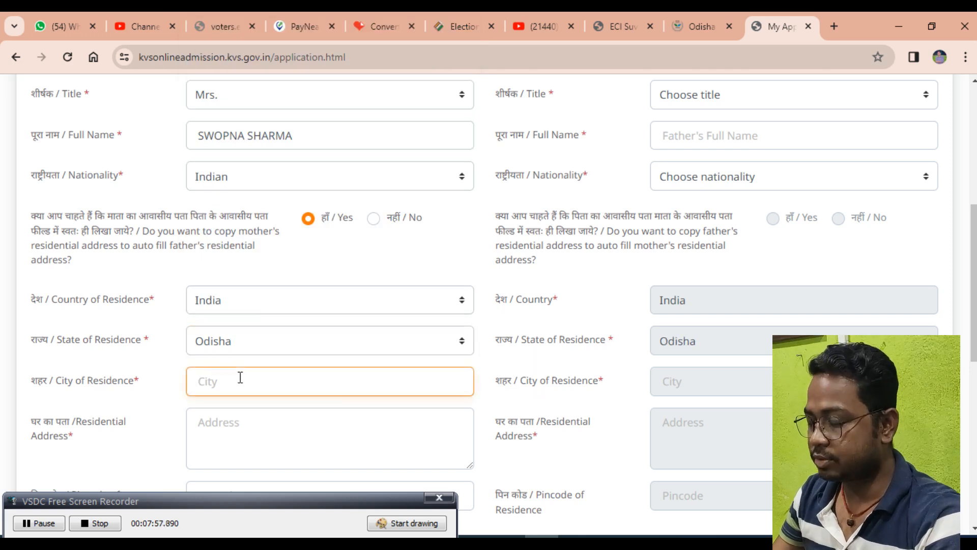
text(PARADEEP)
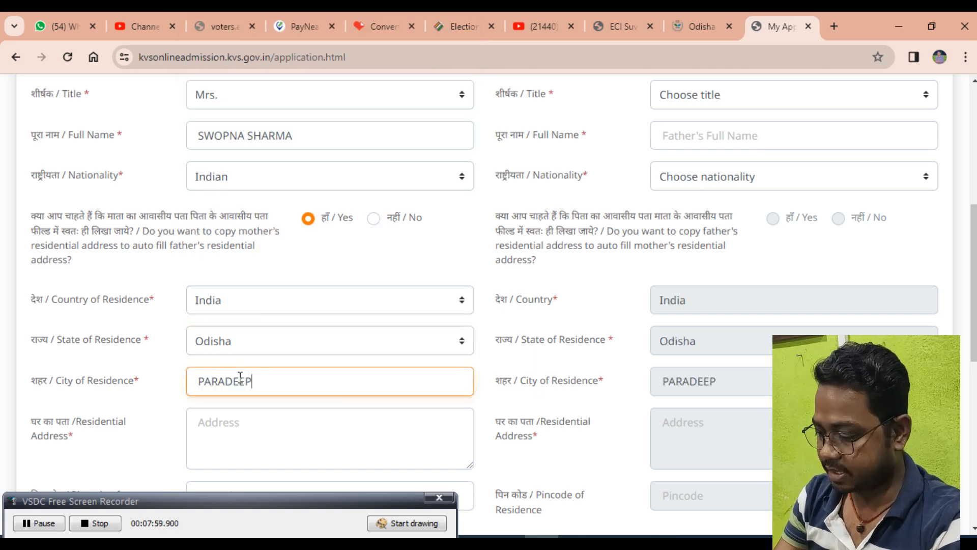
click(224, 438)
scroll(224, 408, down, 3)
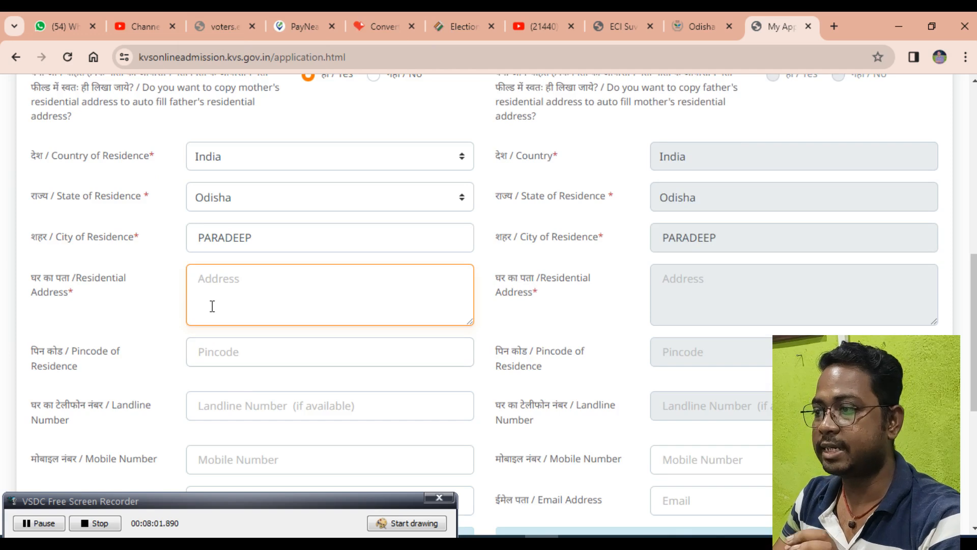
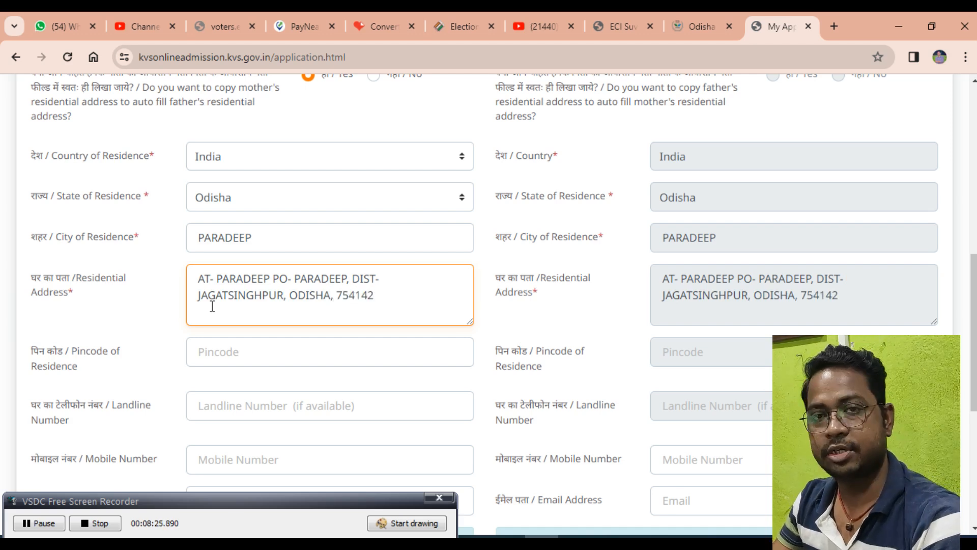
Complete the mother's residential address with the state and postal code, and fill in her pincode of residence
click(247, 356)
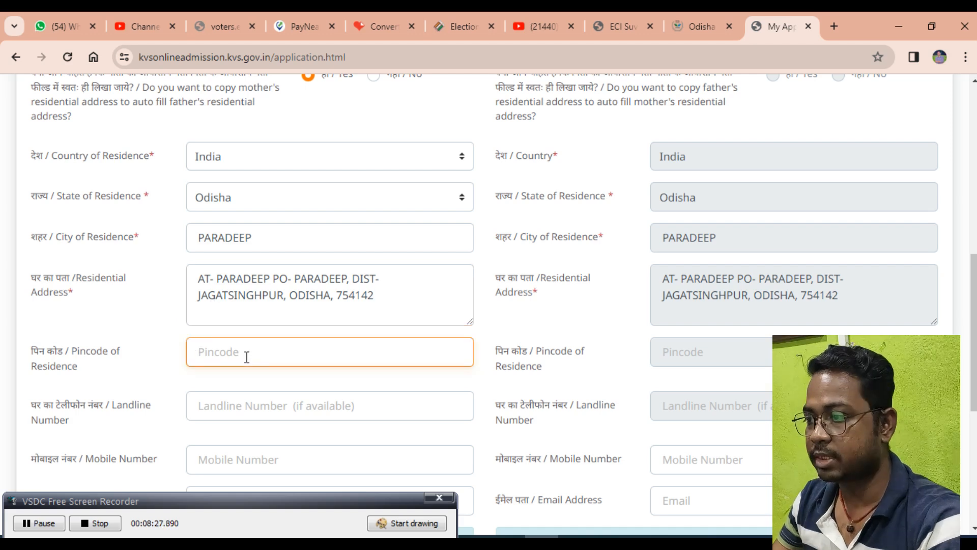
text(754142)
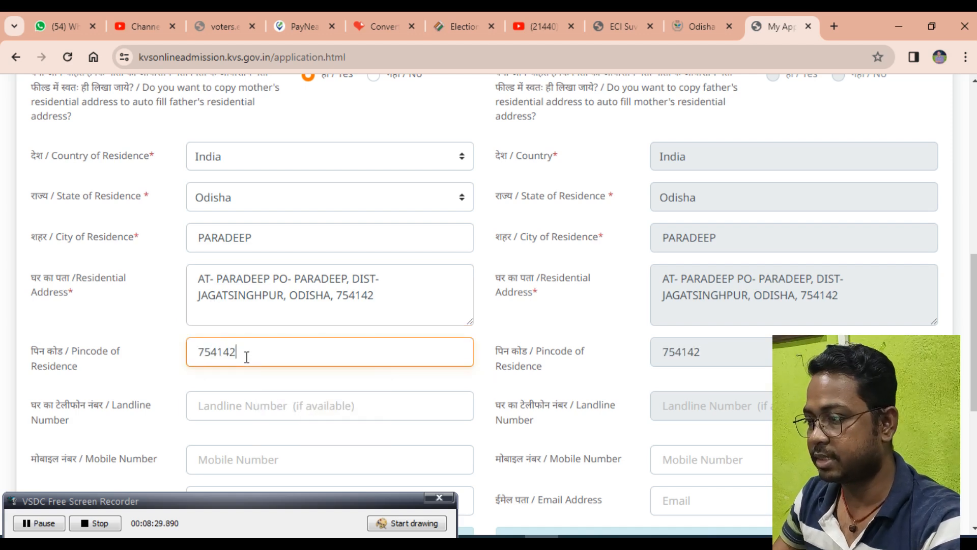
key(Tab)
Enter the mother's mobile number in her contact details, leaving the landline number blank
scroll(240, 355, down, 1)
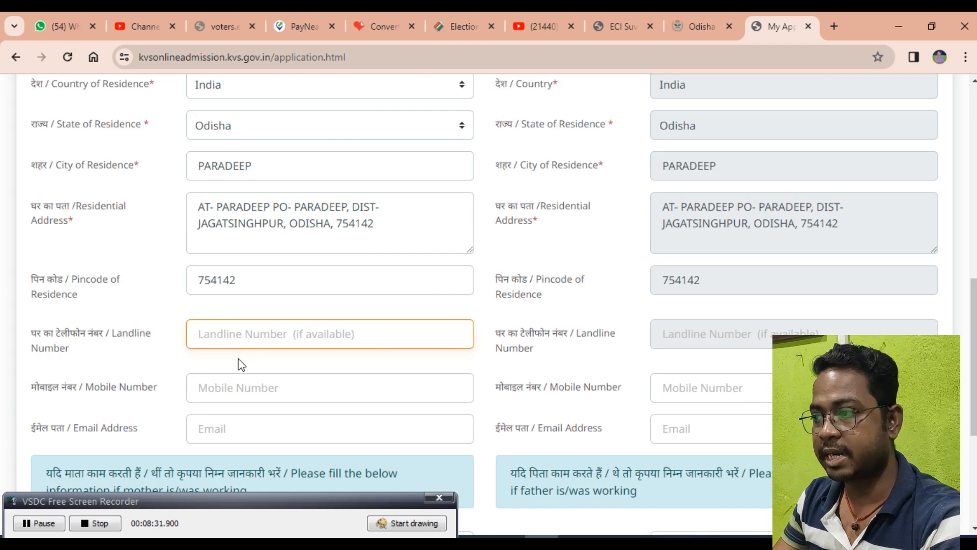
click(221, 392)
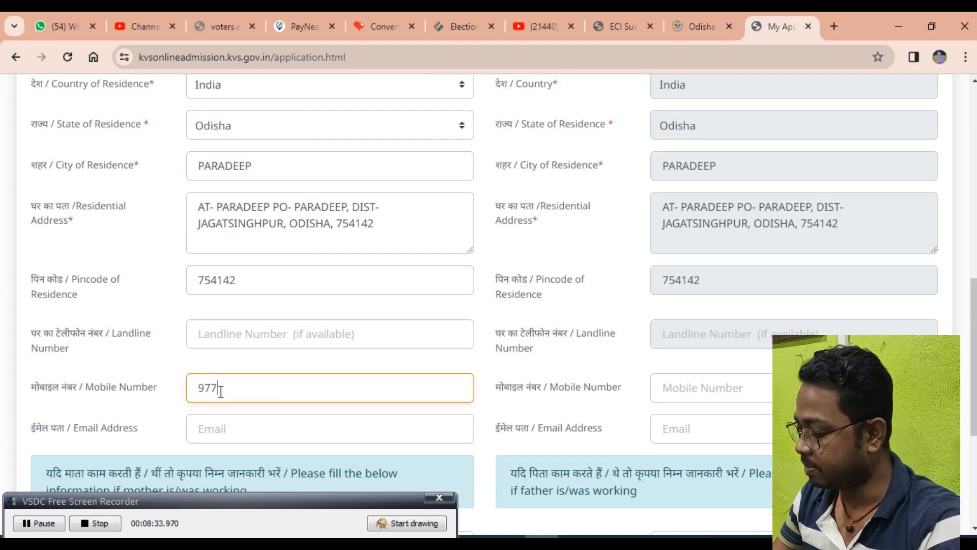
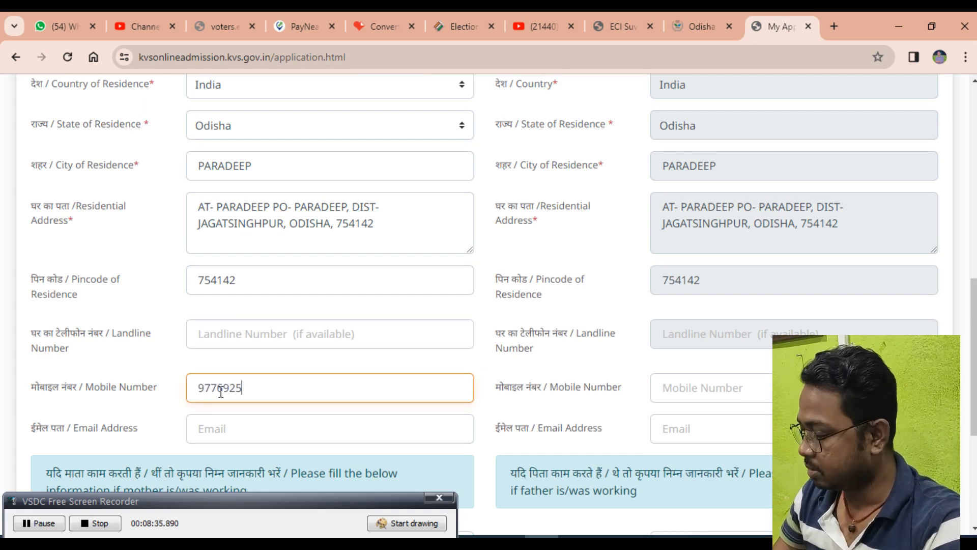
key(Tab)
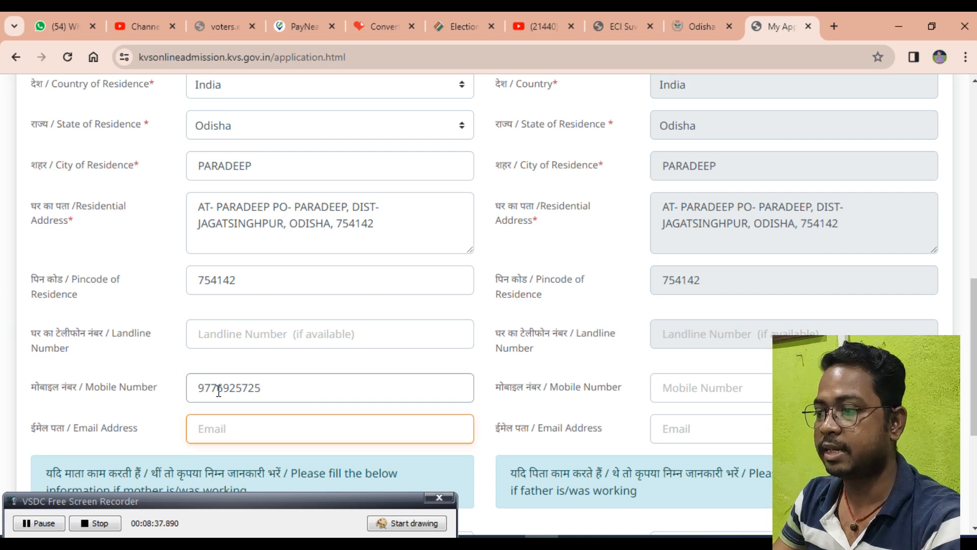
Enter HOUSEWIFE as the mother's occupation, leaving her email address blank
scroll(69, 358, up, 1)
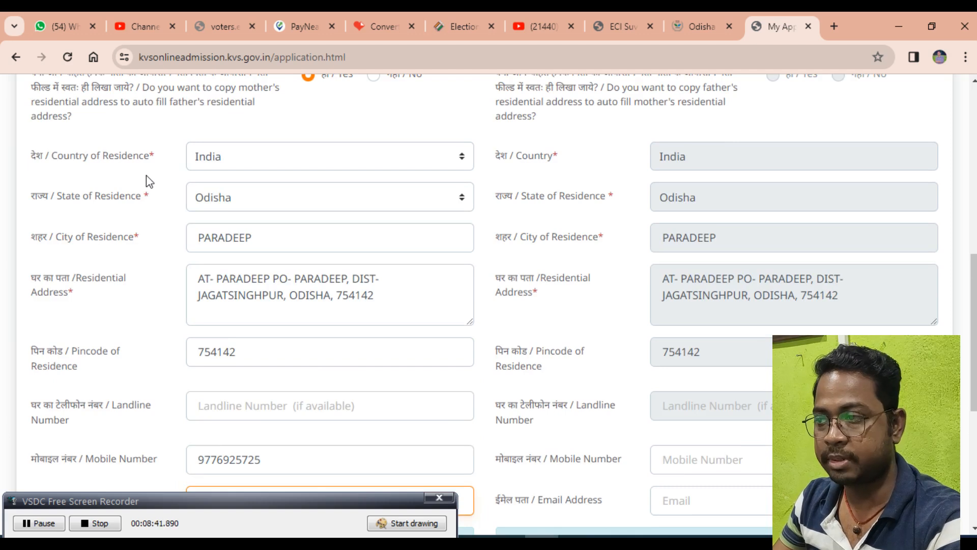
scroll(277, 290, down, 2)
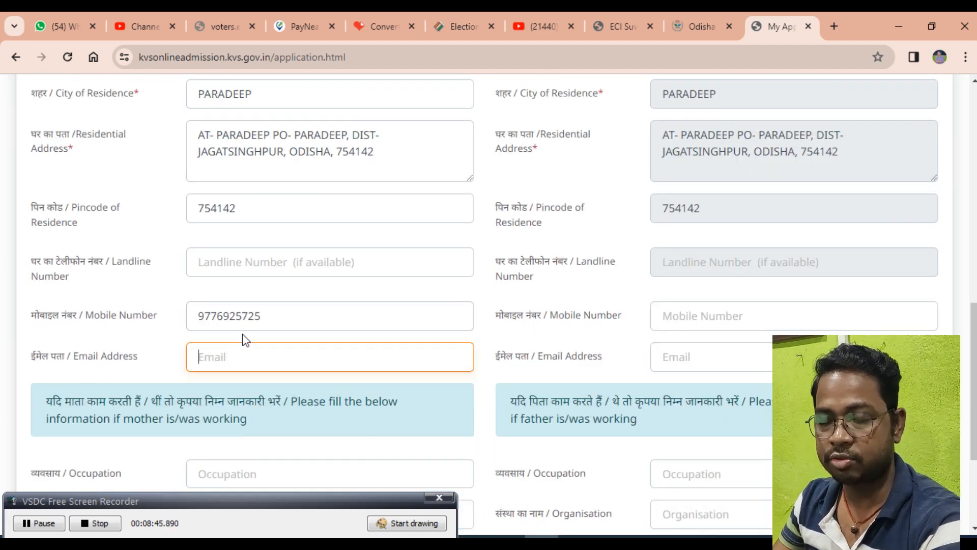
scroll(312, 334, down, 1)
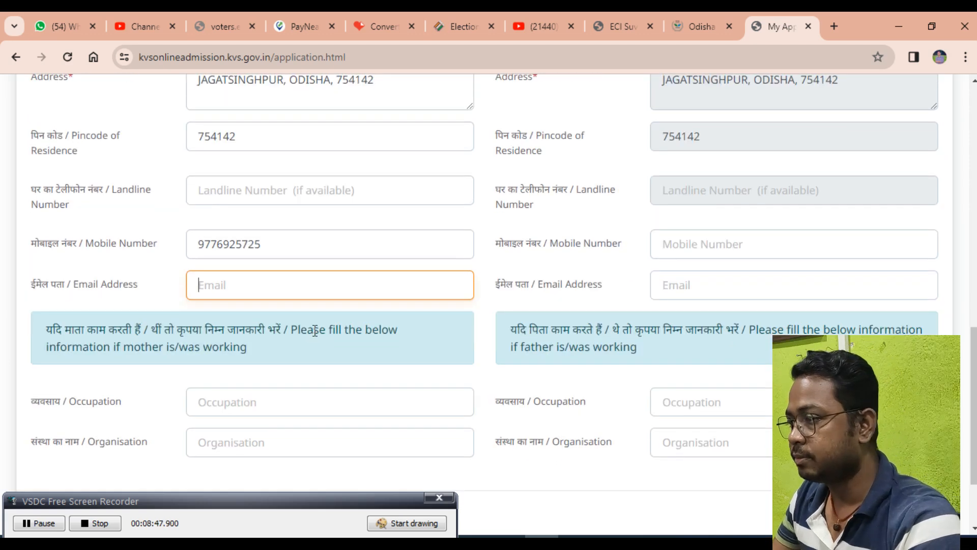
scroll(315, 331, down, 1)
click(225, 323)
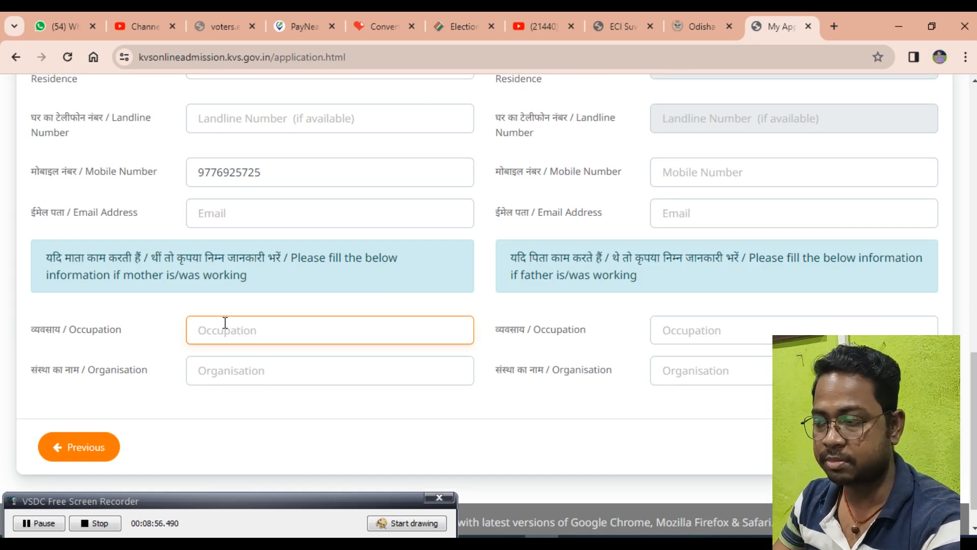
text(HOU)
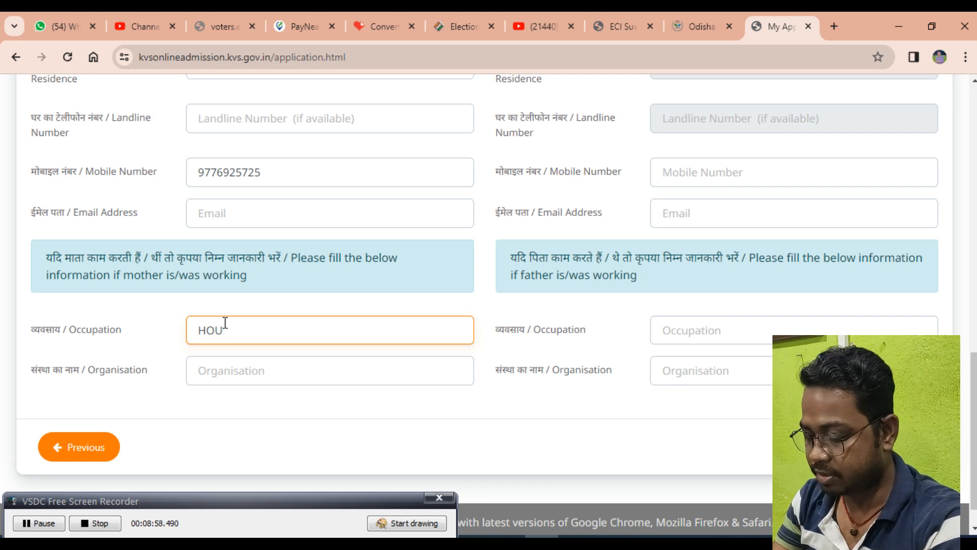
text(SEWIFE)
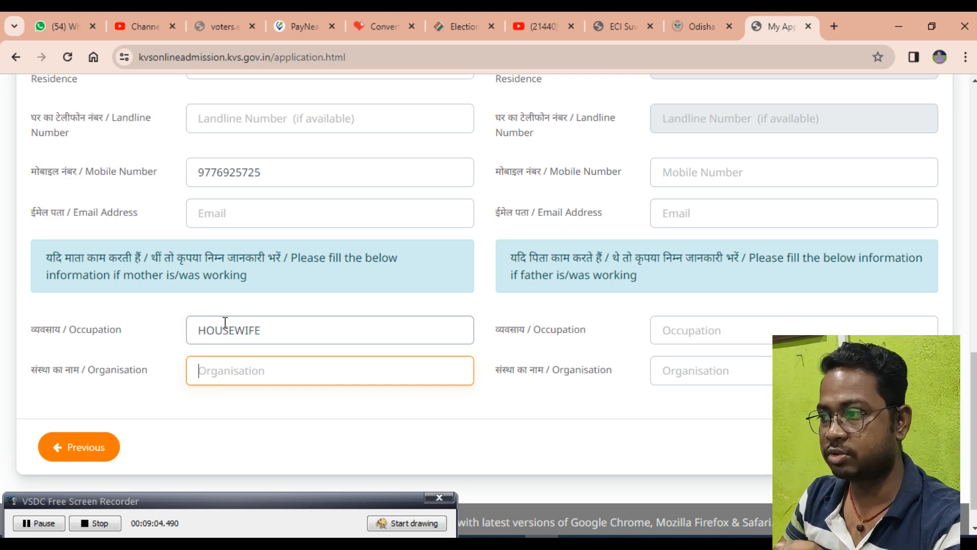
Set the title in the father's details to Mr
scroll(477, 344, up, 8)
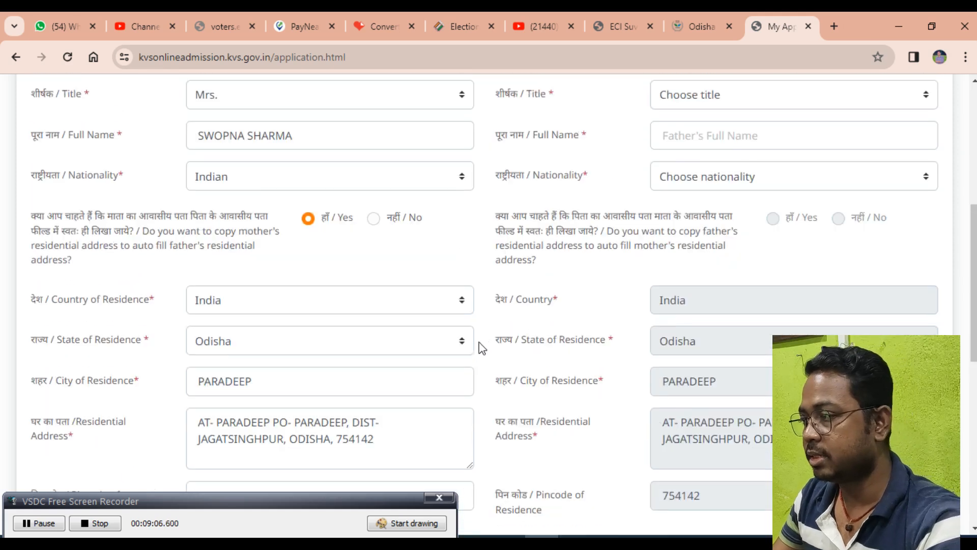
scroll(481, 348, up, 3)
click(746, 240)
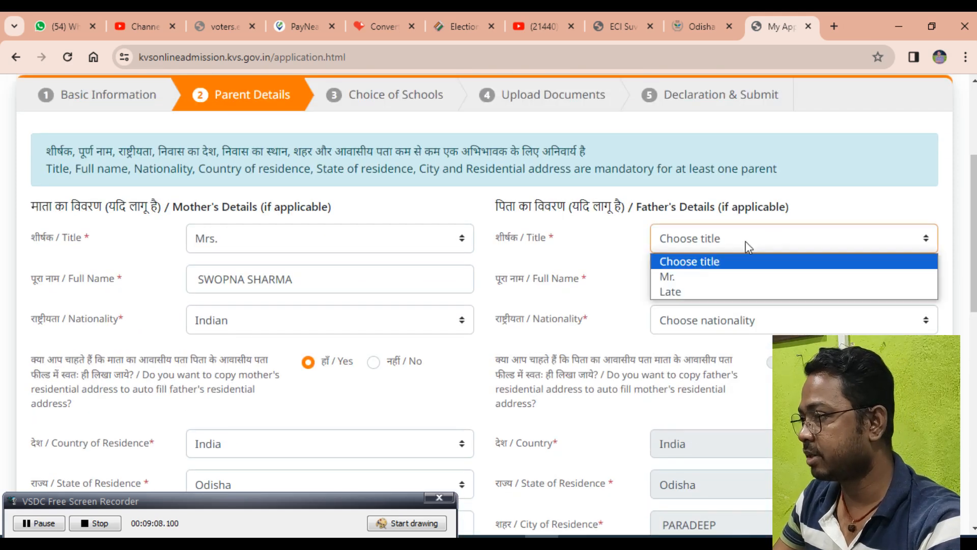
click(683, 276)
Enter the father's full name in capital letters and set his nationality to Indian
click(679, 283)
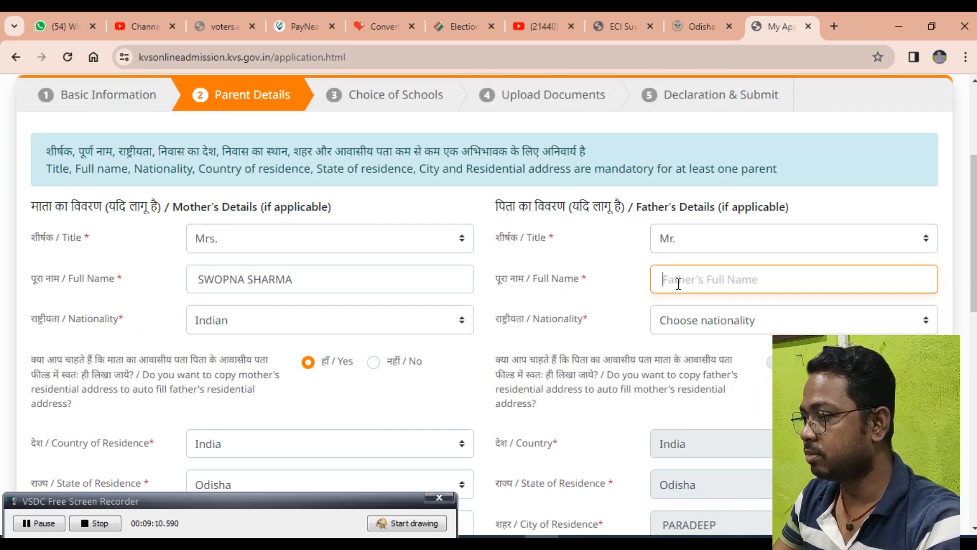
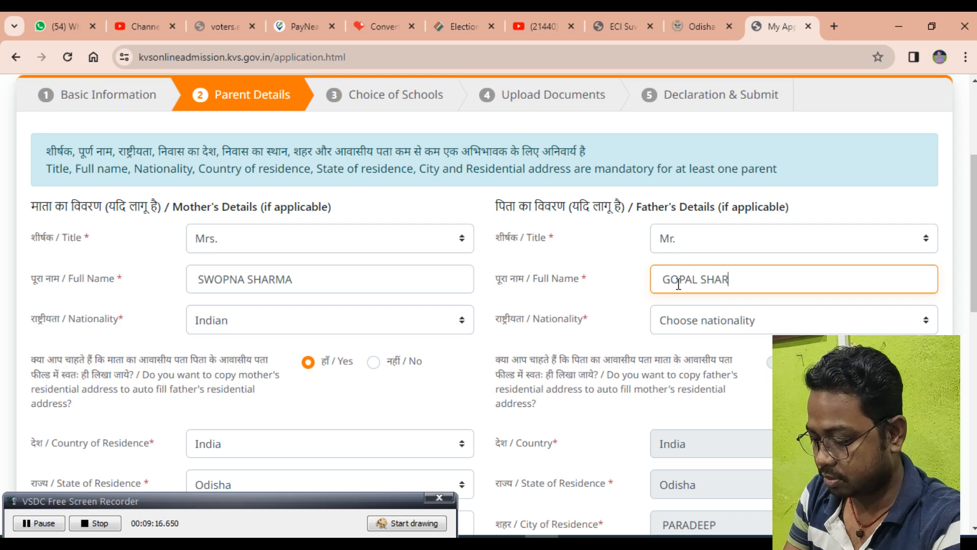
key(Tab)
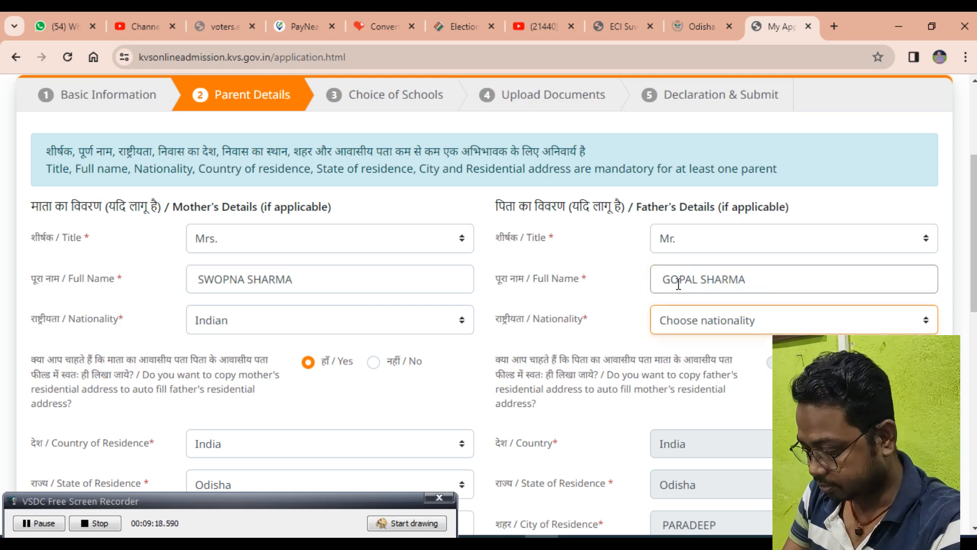
click(743, 321)
click(680, 357)
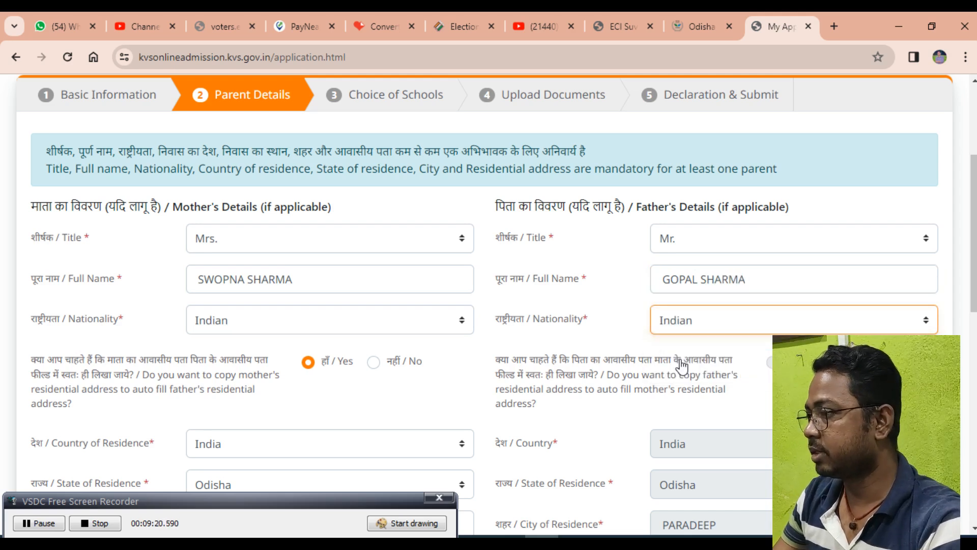
Enter PRIVATE EMPLOYEE as the father's occupation
scroll(719, 378, down, 1)
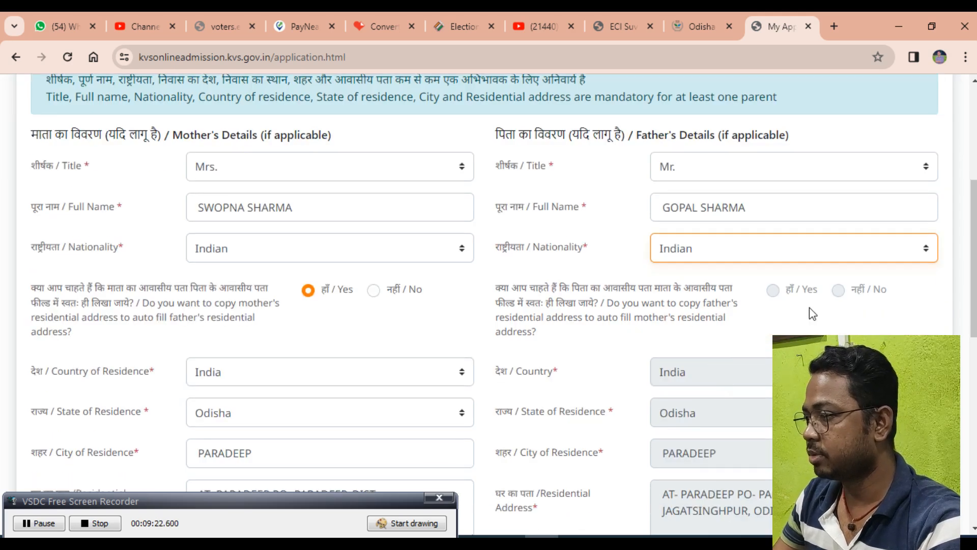
scroll(742, 349, down, 4)
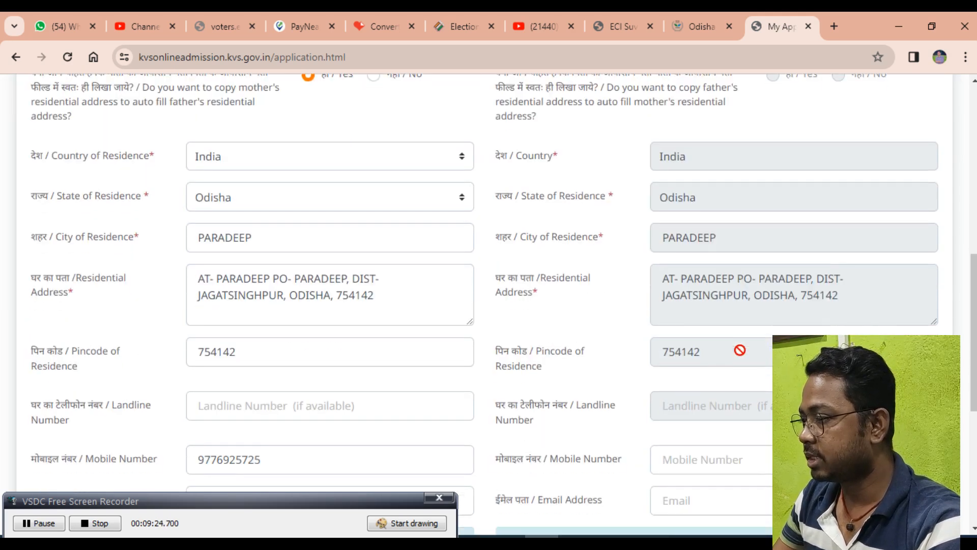
scroll(739, 350, down, 5)
click(740, 336)
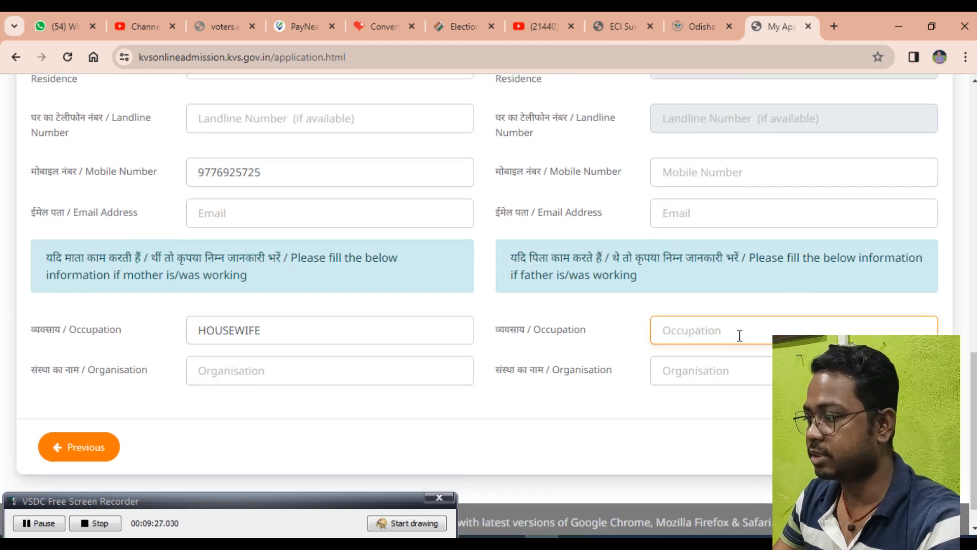
text(PVT)
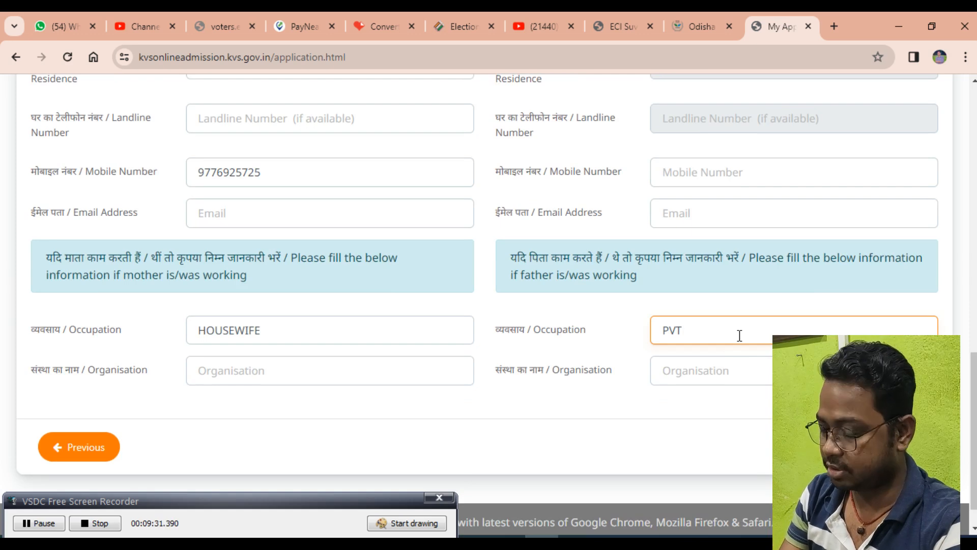
key(BackSpace)
key(BackSpace)
text(R)
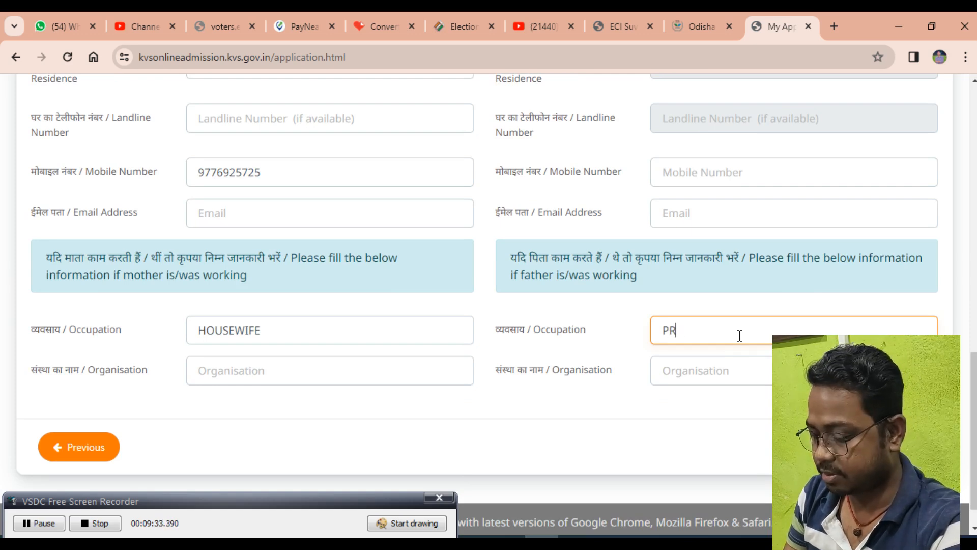
text(IVATE EMPLOYEE)
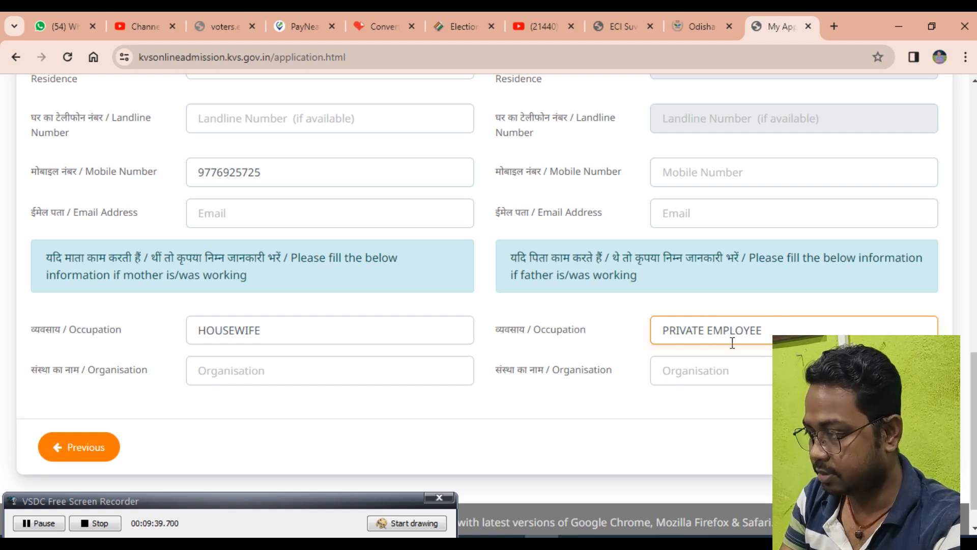
Leave the father's organisation blank and continue from Parent Details to the Choice of Schools section
scroll(733, 342, down, 1)
click(688, 337)
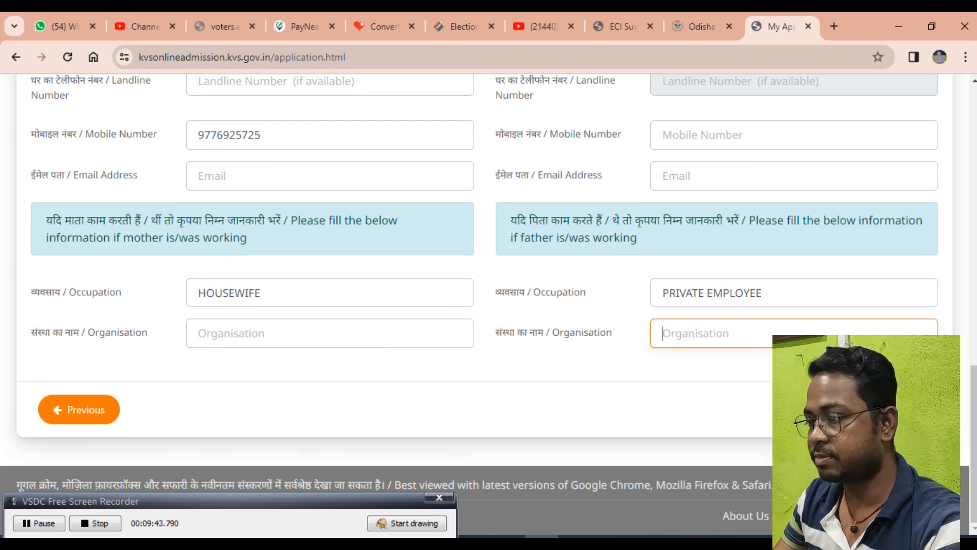
click(896, 409)
scroll(602, 353, up, 2)
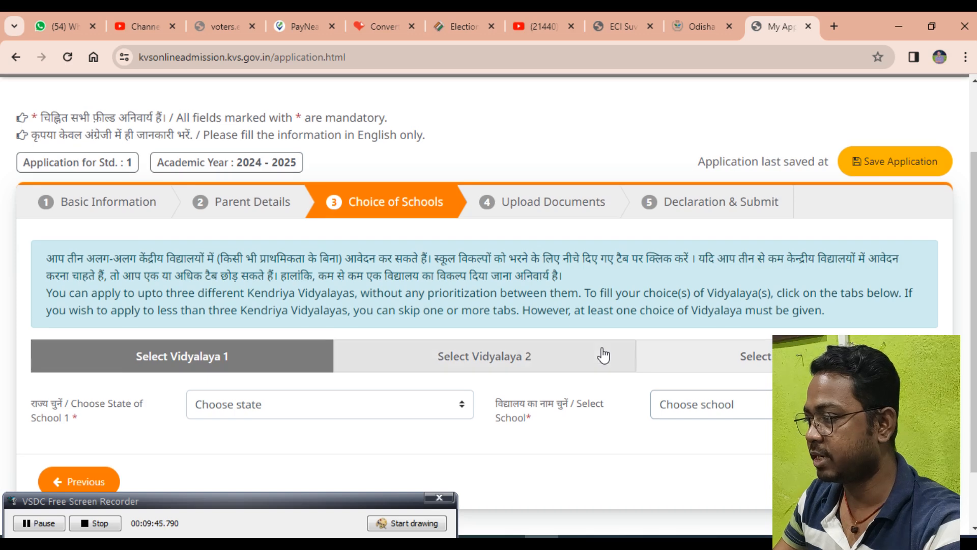
Set the state of School 1 to Odisha for the first Vidyalaya choice
scroll(443, 301, down, 2)
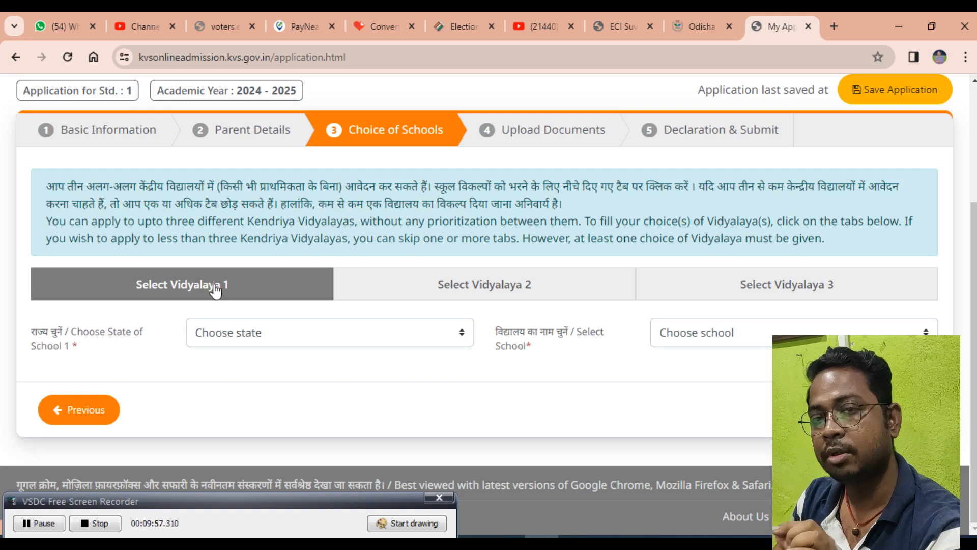
click(244, 337)
key(o)
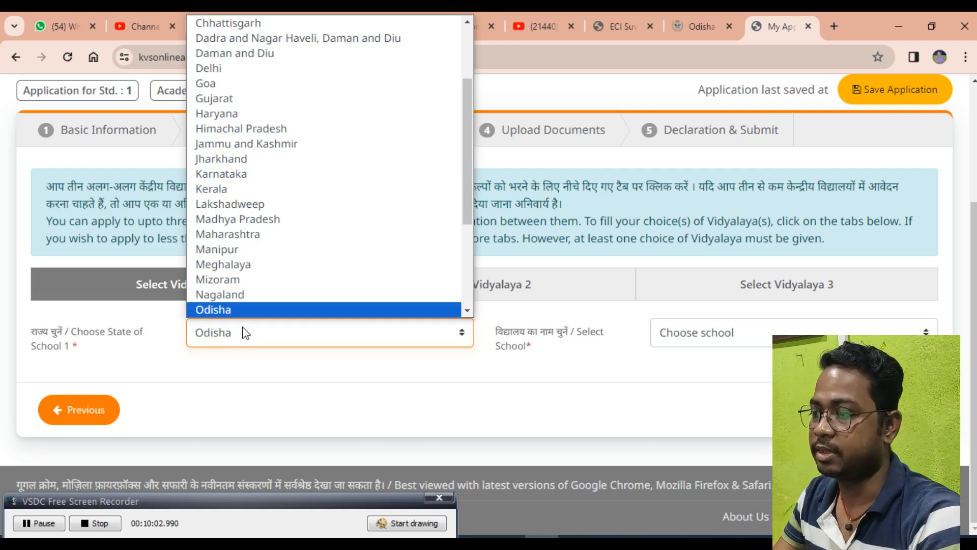
click(261, 308)
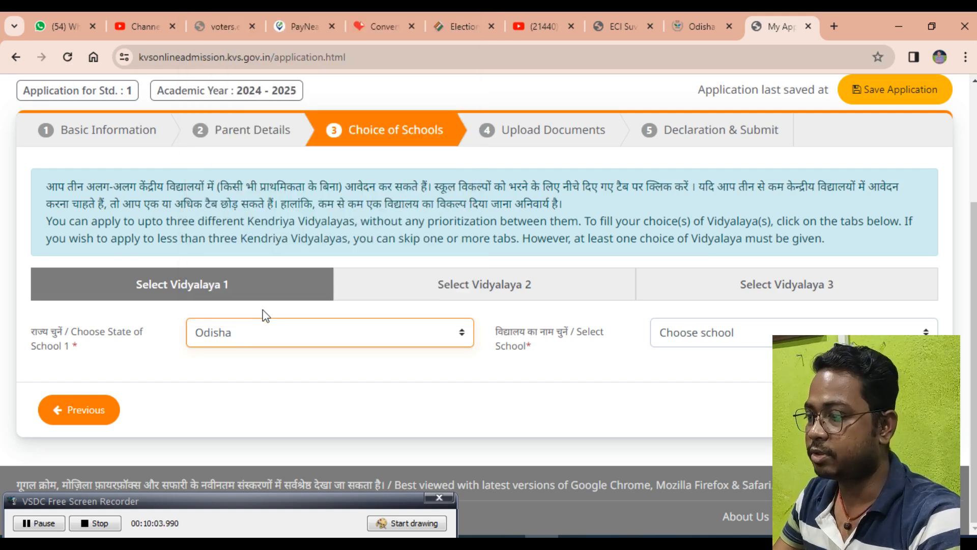
Select KV PARADIP PORT as the school for the first Vidyalaya choice
click(713, 338)
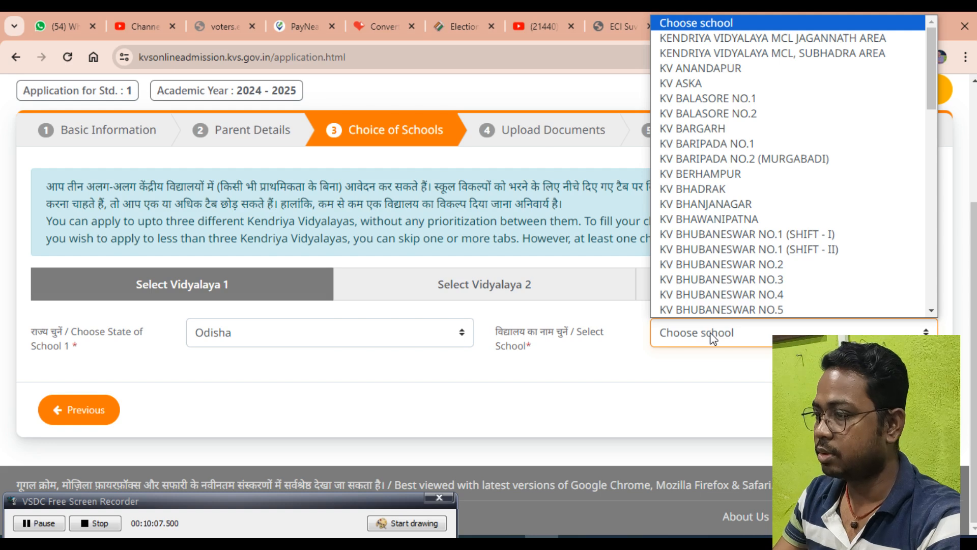
scroll(725, 286, down, 10)
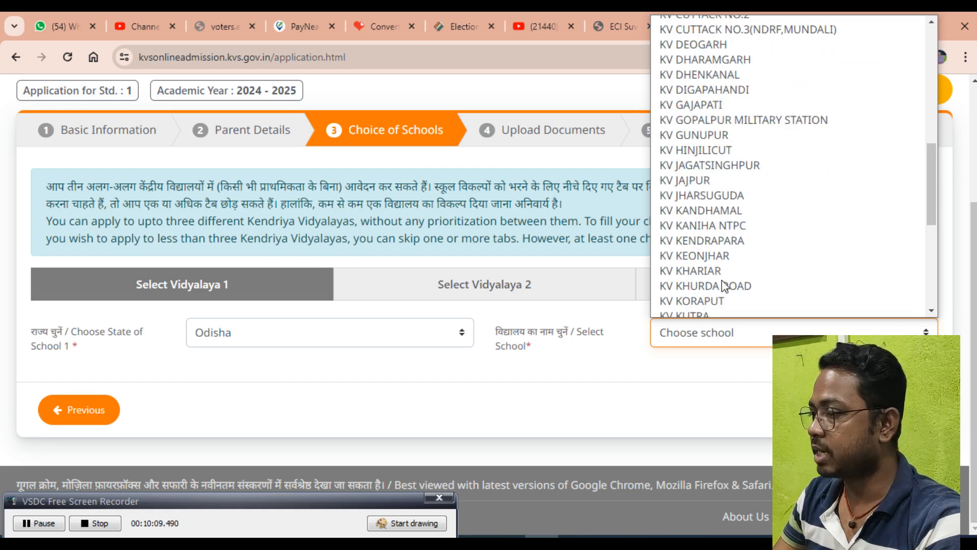
scroll(722, 283, down, 6)
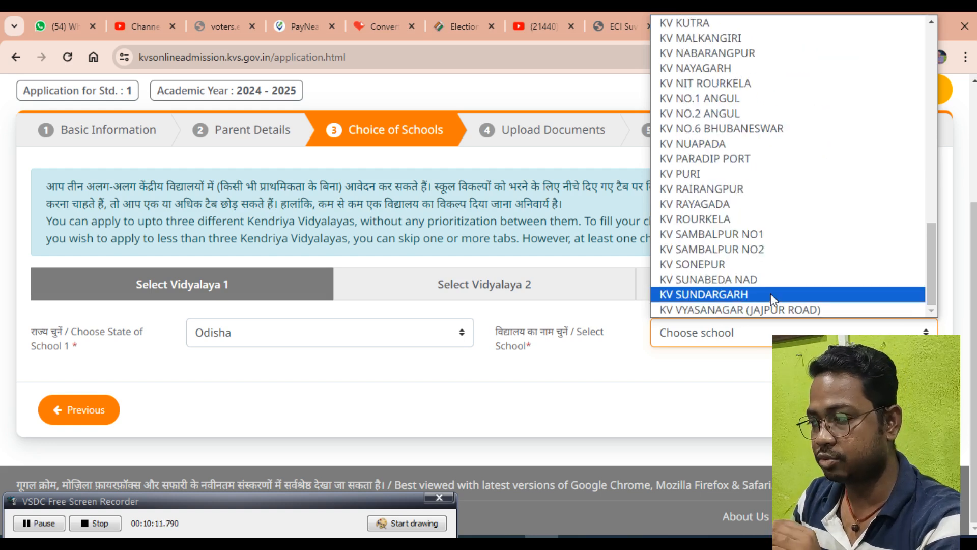
click(708, 158)
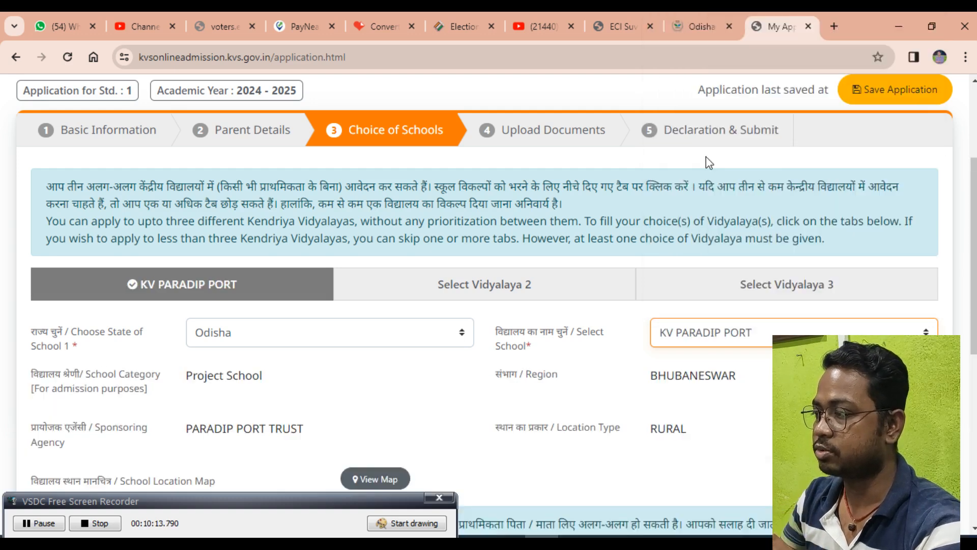
scroll(365, 415, down, 1)
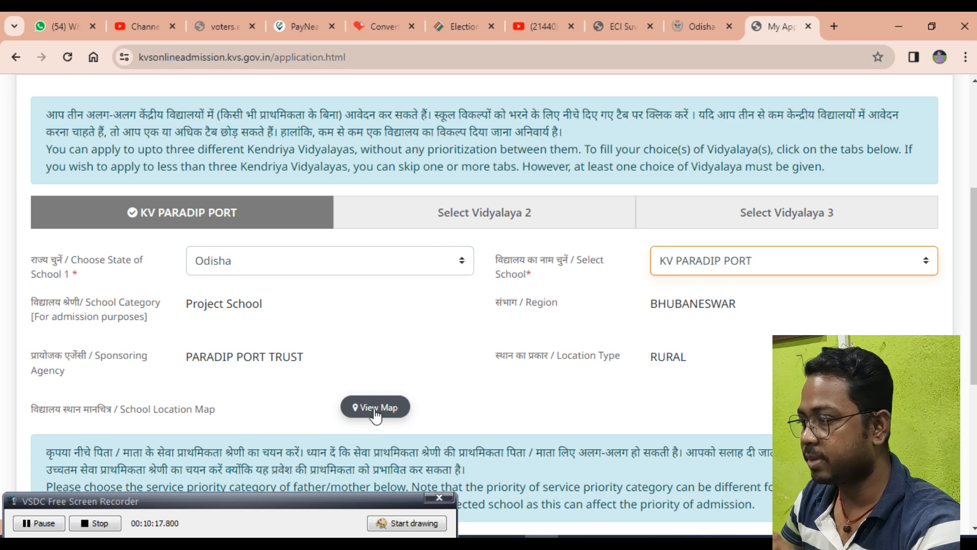
scroll(389, 402, down, 3)
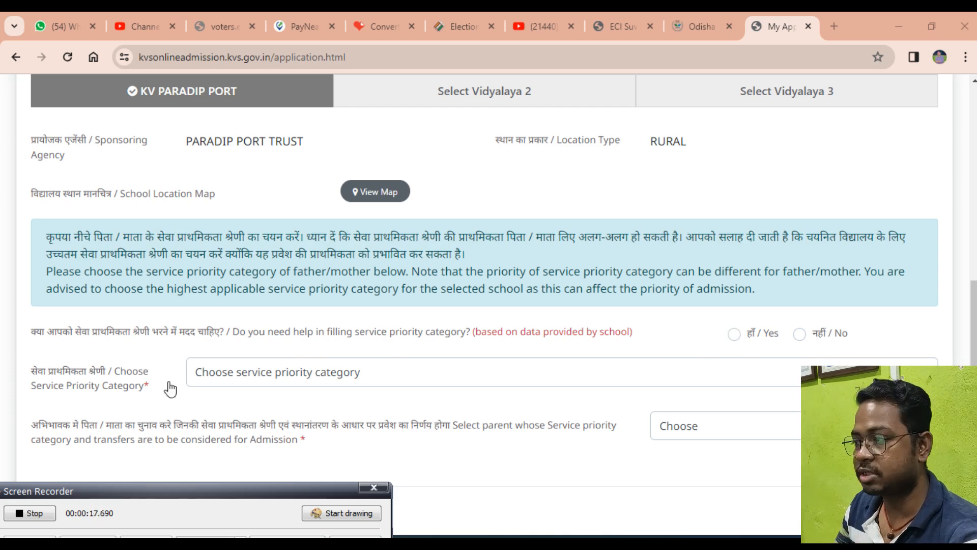
click(301, 377)
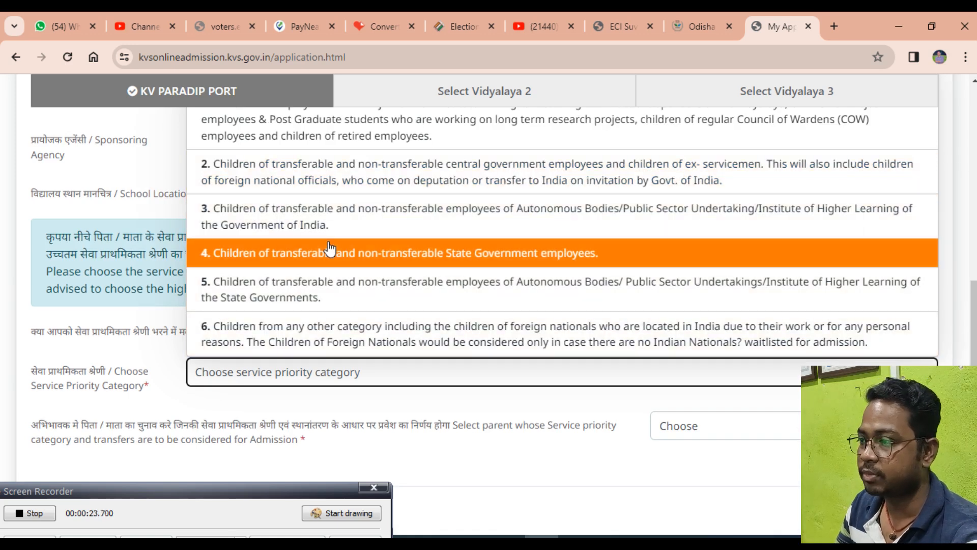
scroll(330, 248, up, 1)
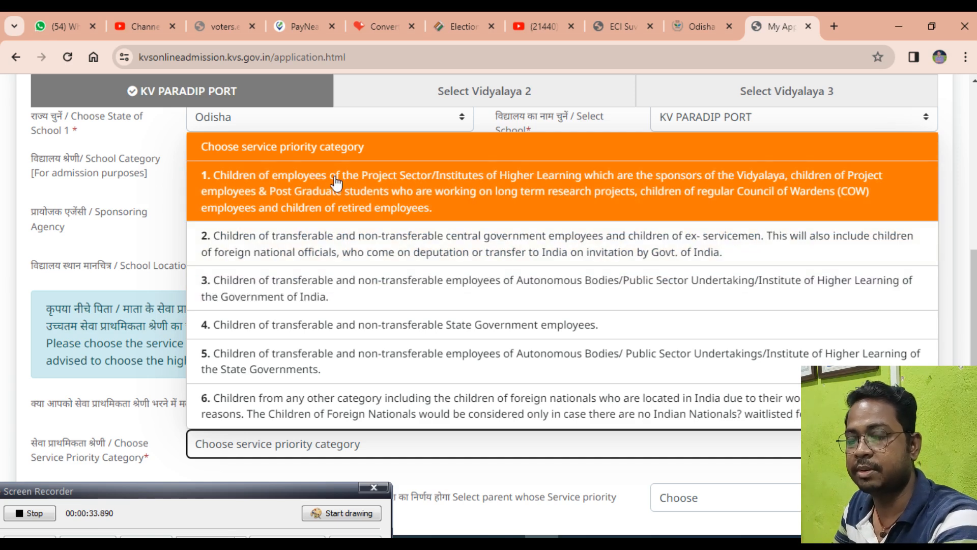
click(102, 427)
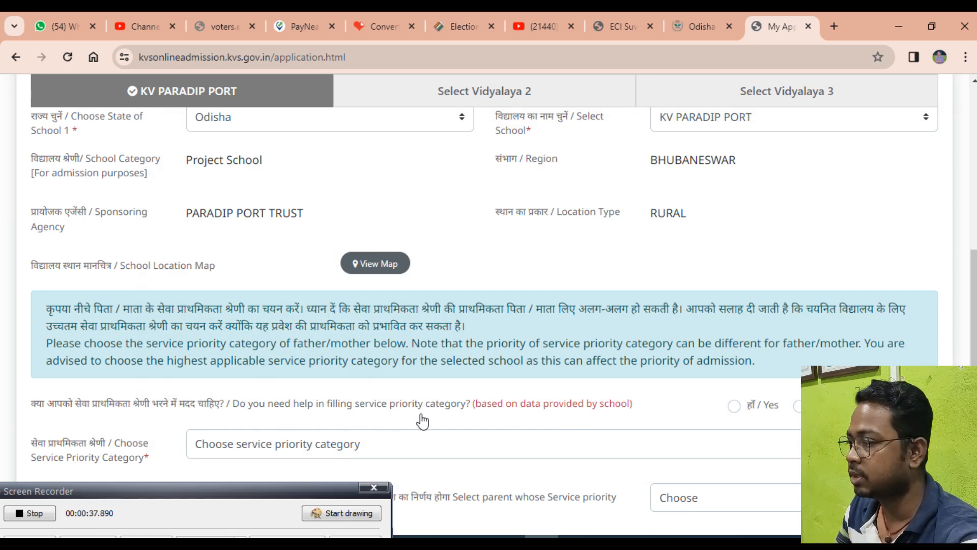
Answer Yes to needing help in filling the service priority category for KV PARADIP PORT
scroll(420, 420, down, 1)
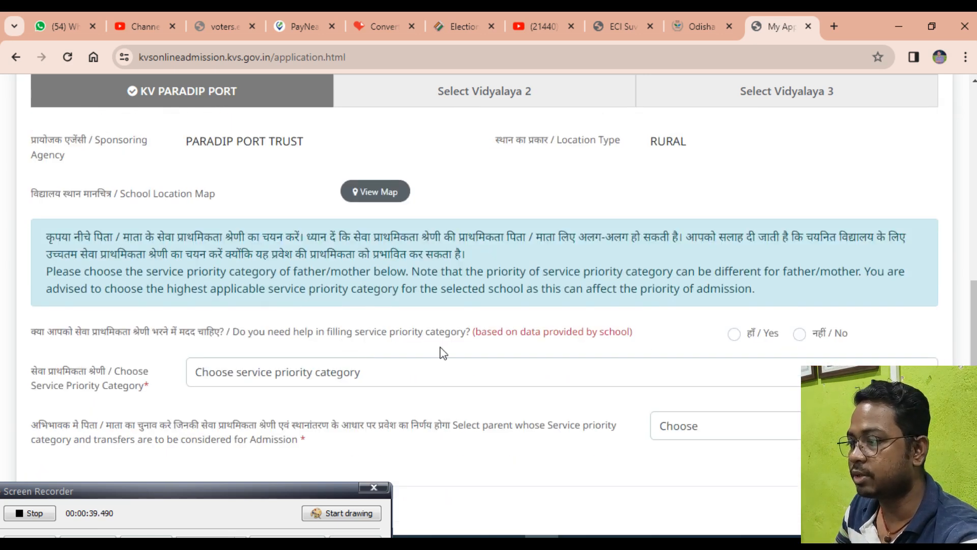
click(734, 334)
scroll(738, 341, down, 1)
scroll(739, 341, down, 2)
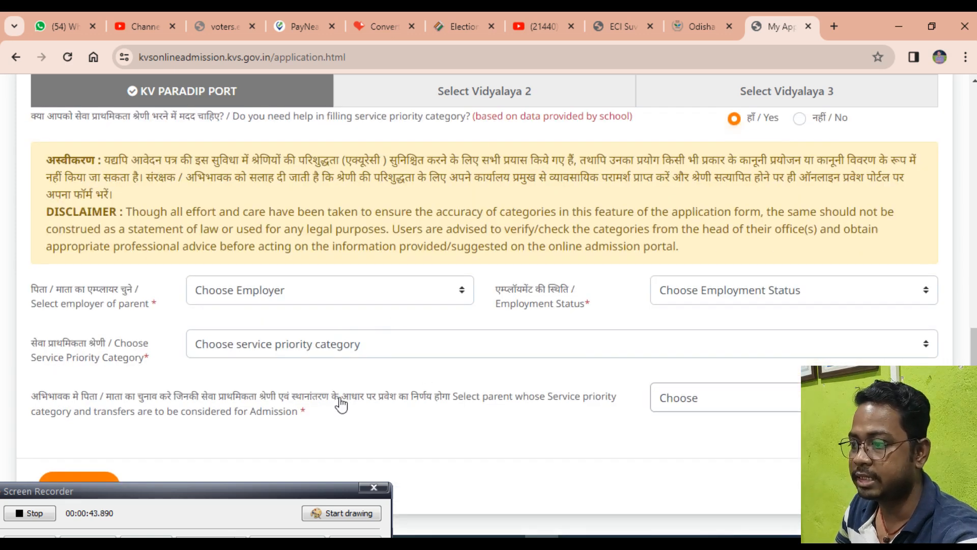
Set the parent's employer to Any other Organizations/Private Bodies including the children of Foreign Nationals, with NA as the employment status
scroll(341, 404, down, 1)
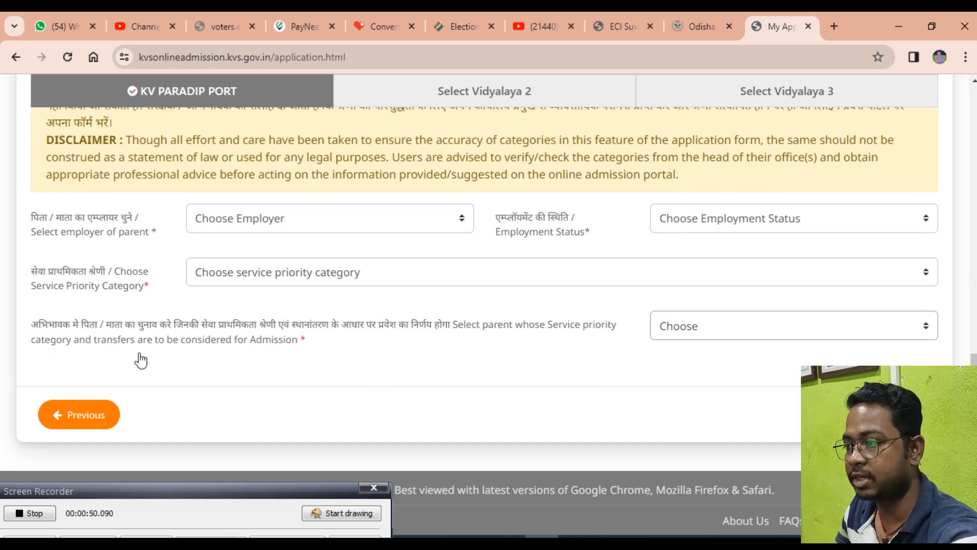
scroll(178, 344, up, 1)
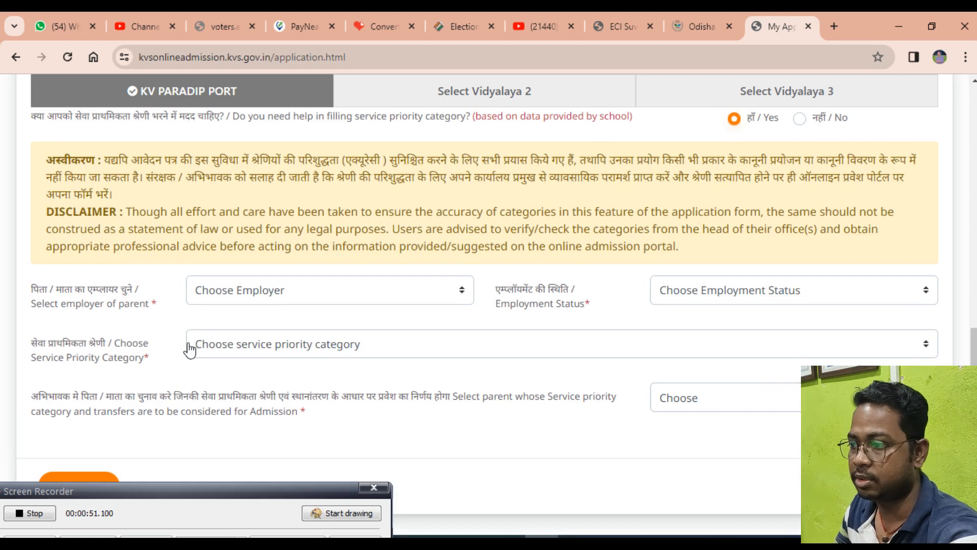
click(290, 294)
click(289, 286)
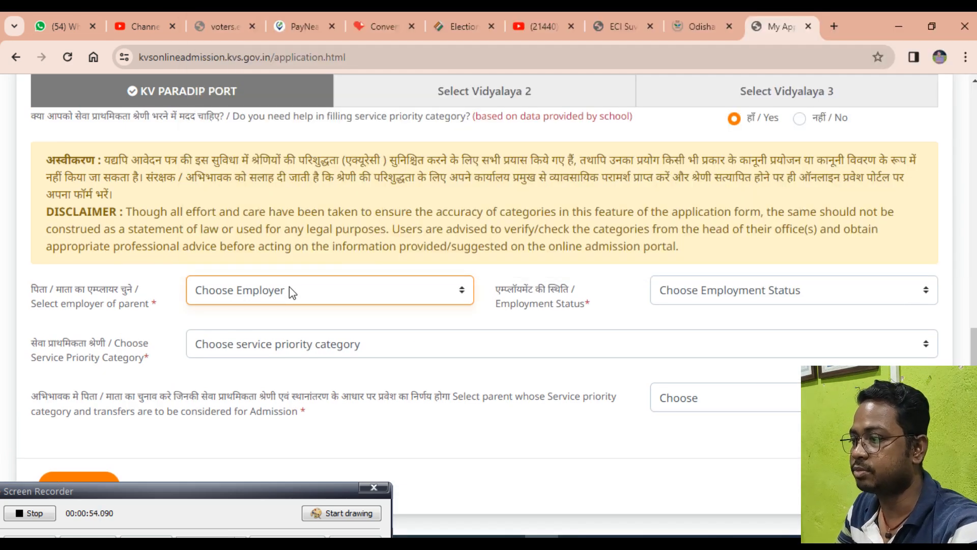
click(289, 294)
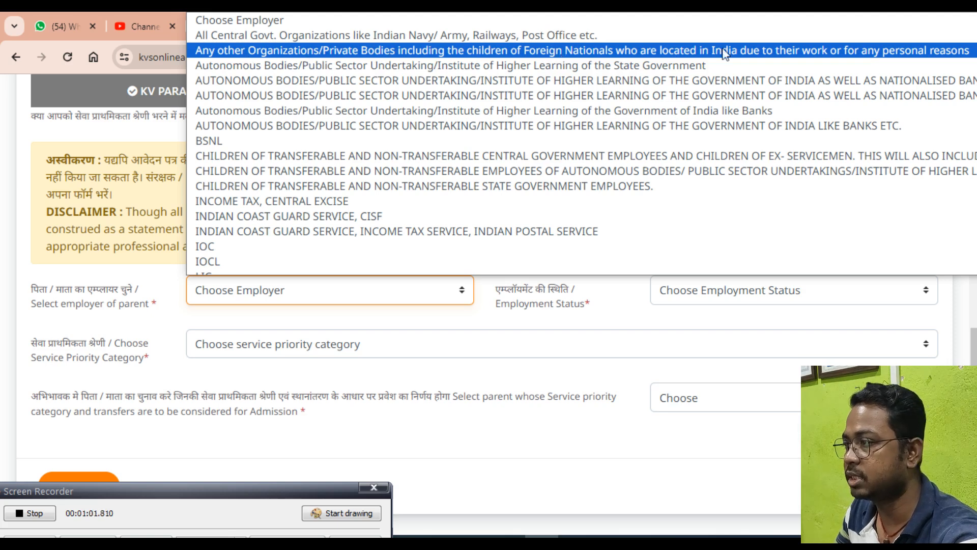
click(739, 49)
click(723, 295)
click(713, 327)
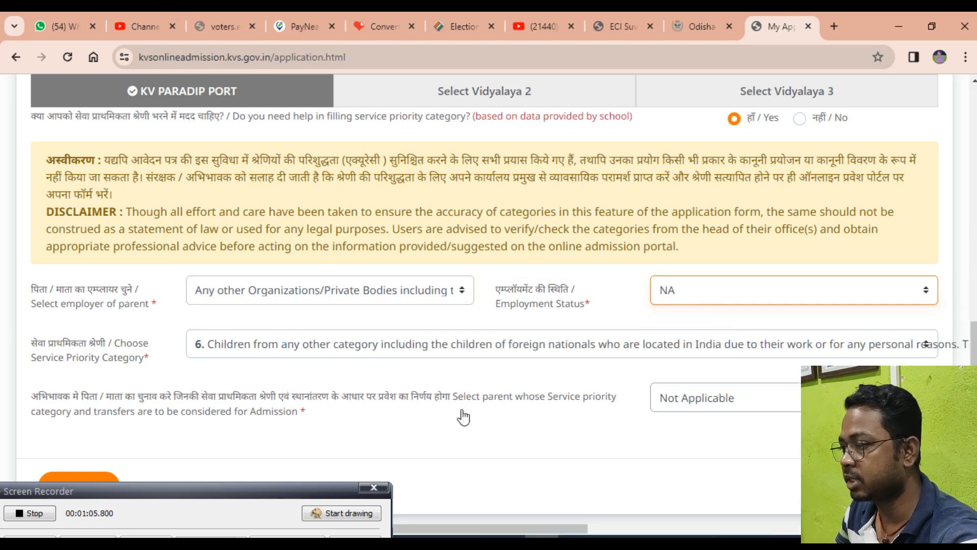
Choose service priority category 6, children from any other category, and continue to the Upload Documents section
click(396, 354)
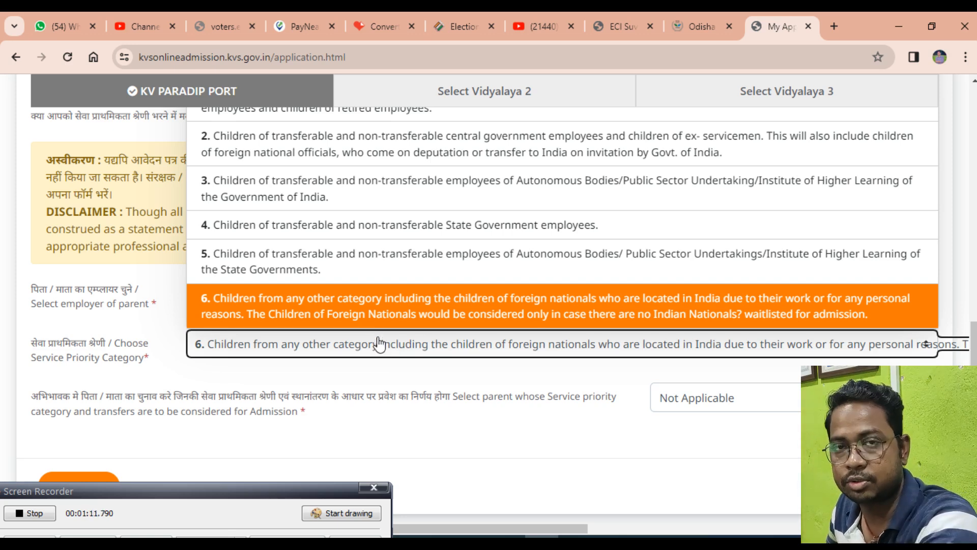
click(391, 313)
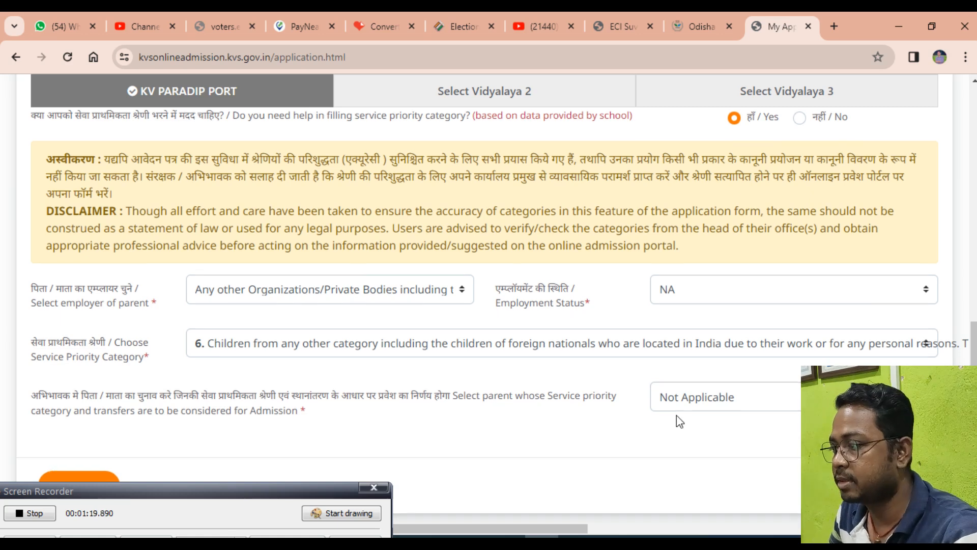
scroll(645, 448, down, 1)
click(883, 415)
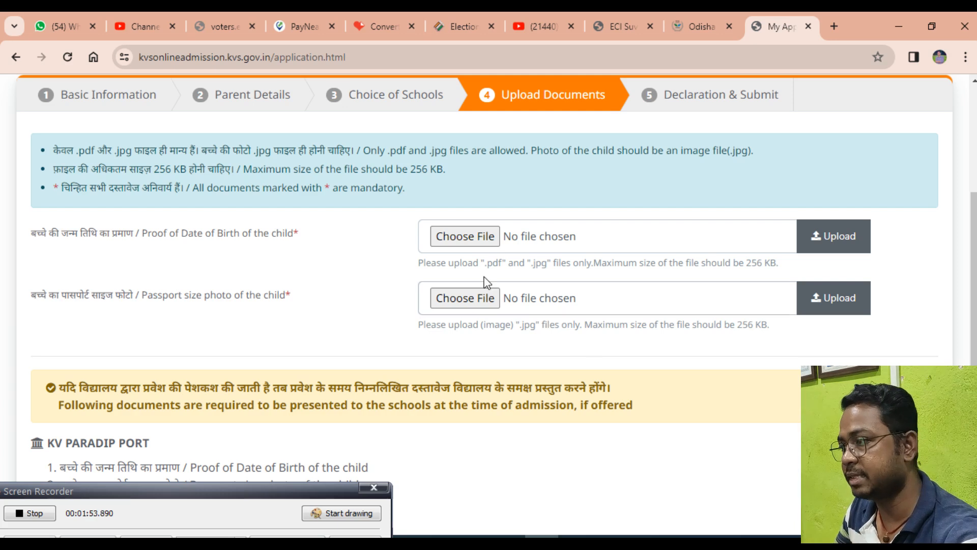
Upload Birth Certificate1.jpg from the child's folder on the Desktop as the proof of date of birth
click(480, 238)
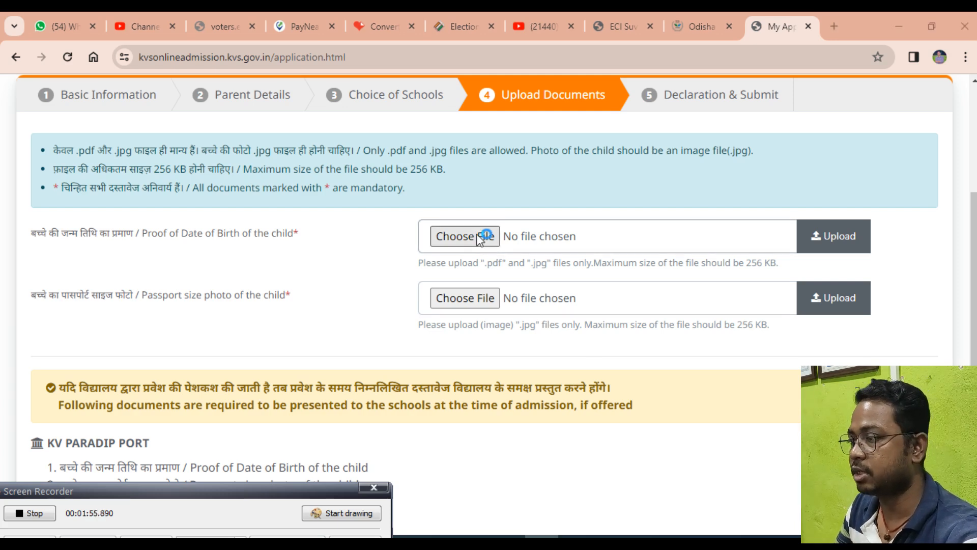
click(57, 167)
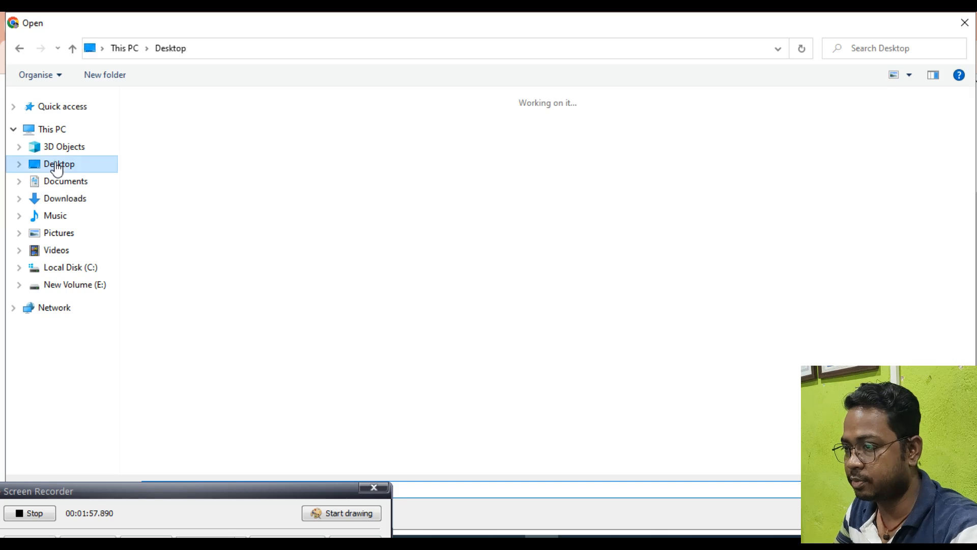
click(160, 150)
double_click(160, 150)
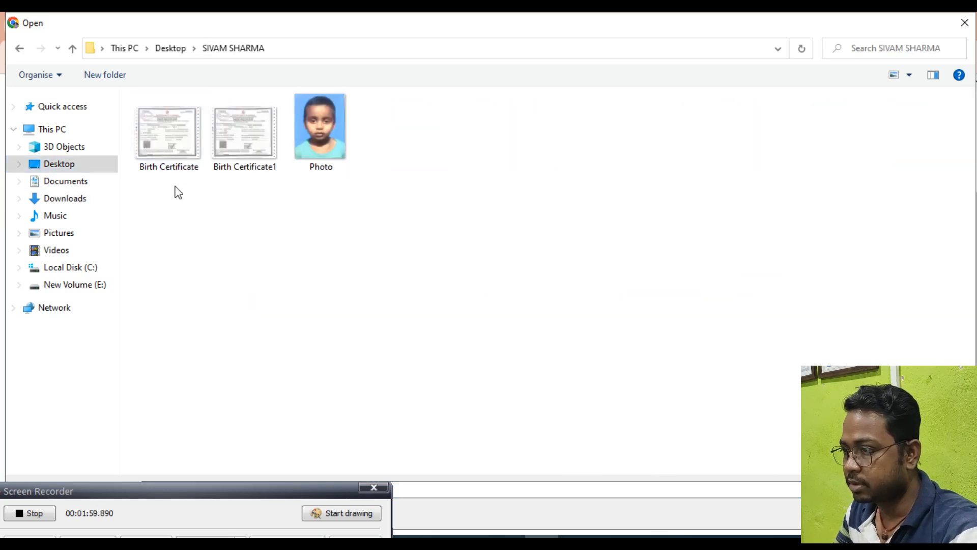
click(230, 153)
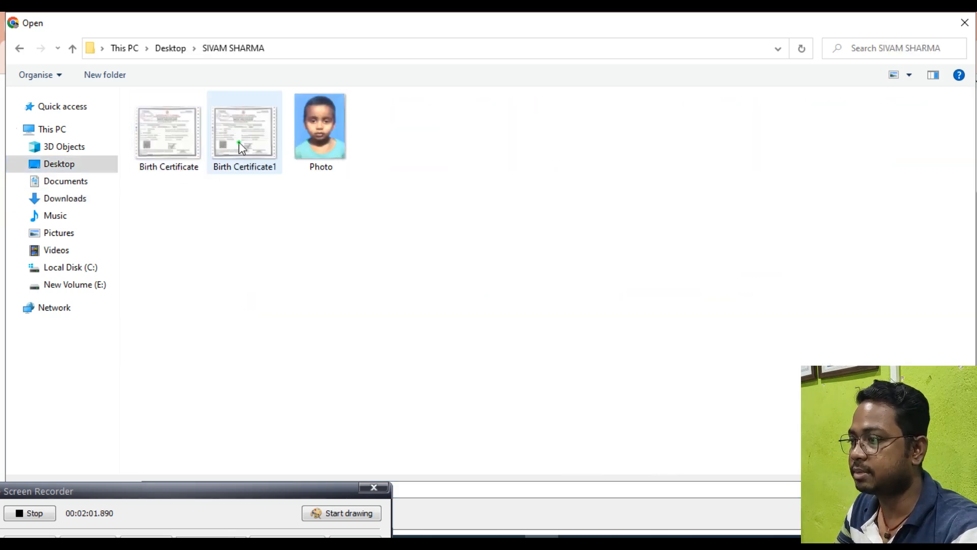
click(240, 143)
double_click(239, 143)
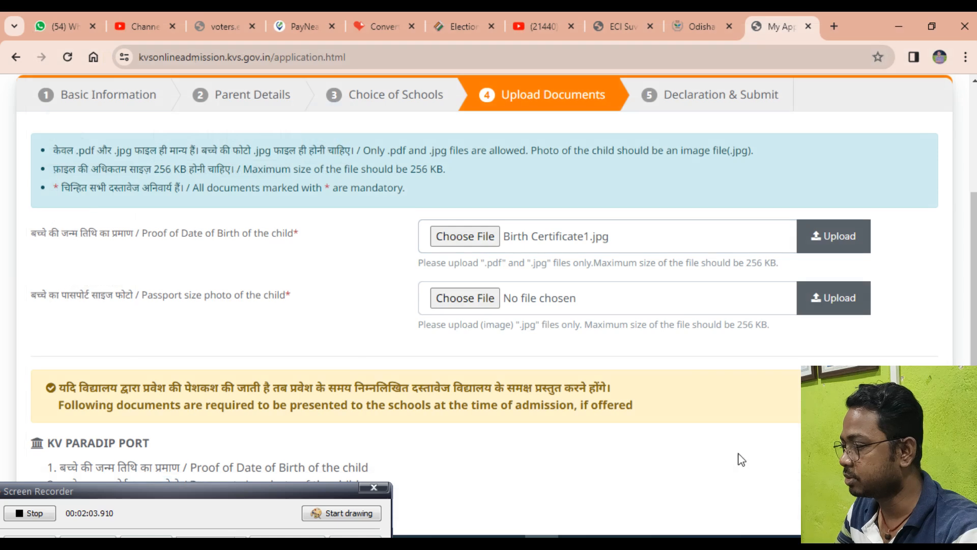
click(854, 239)
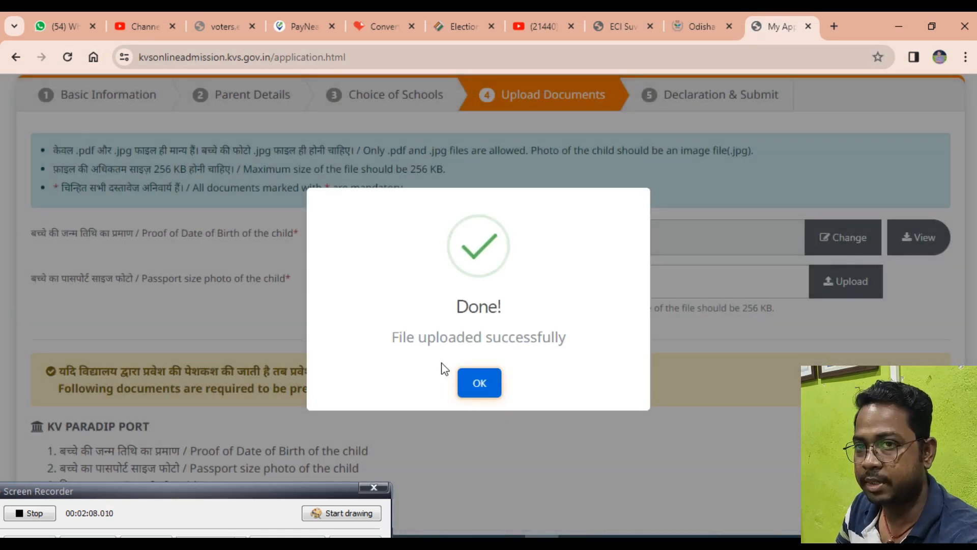
click(477, 384)
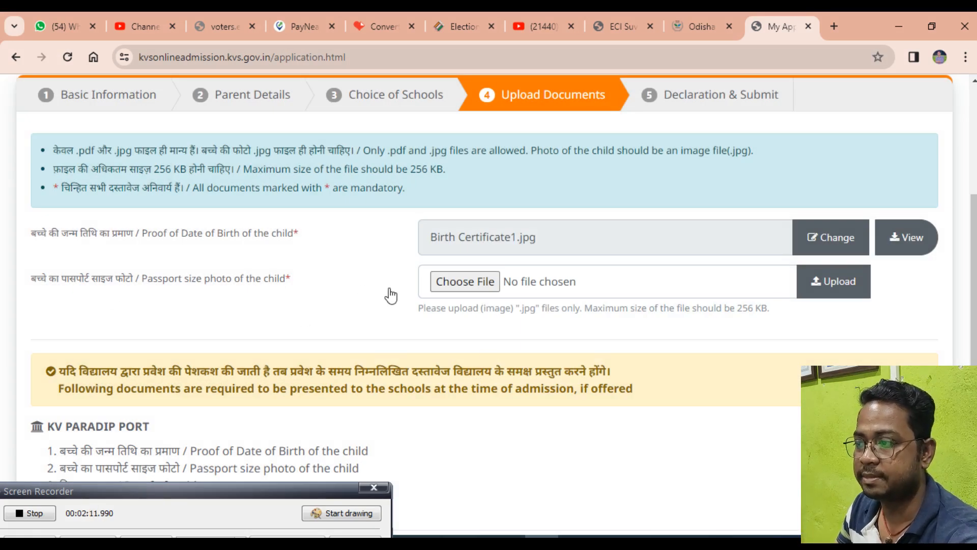
Upload Photo.jpeg as the child's passport size photo and continue to the Declaration & Submit section
click(465, 283)
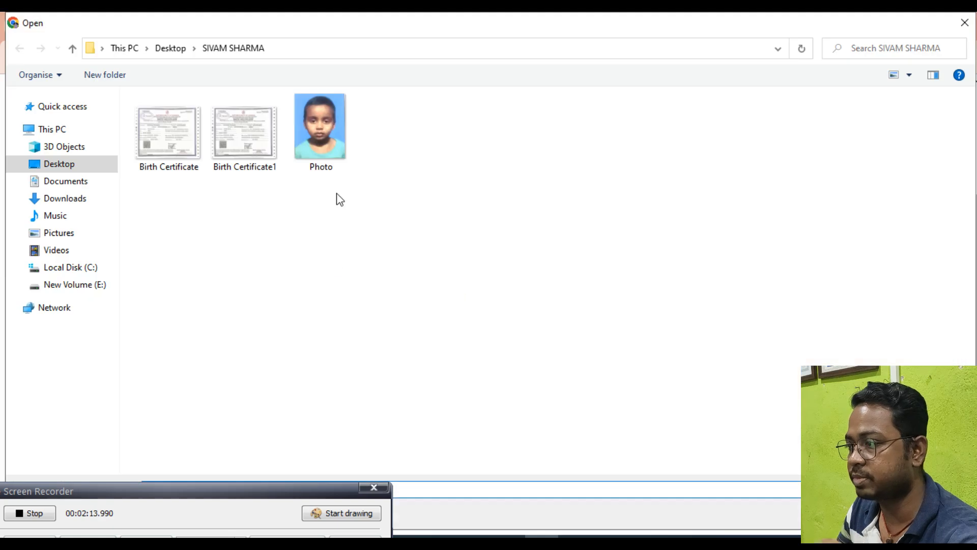
click(343, 159)
key(Return)
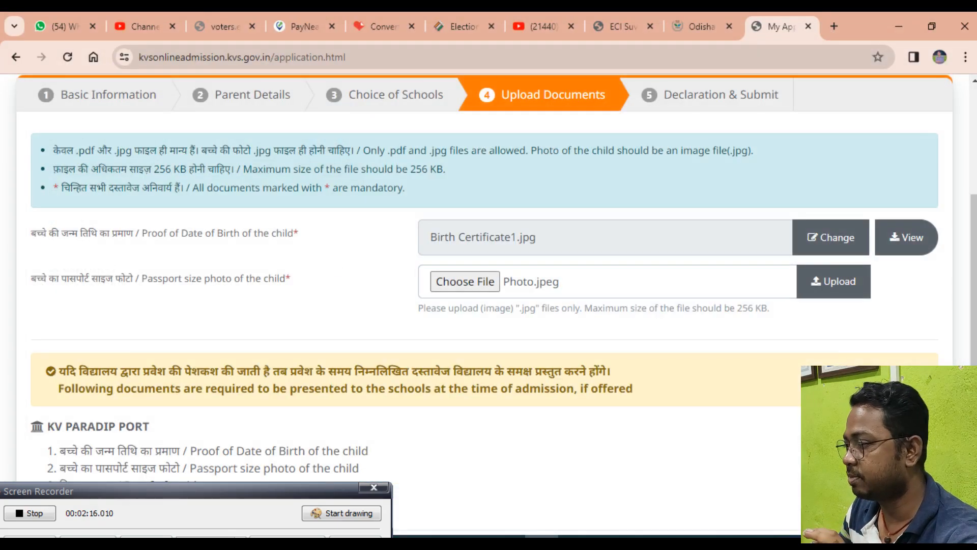
click(833, 283)
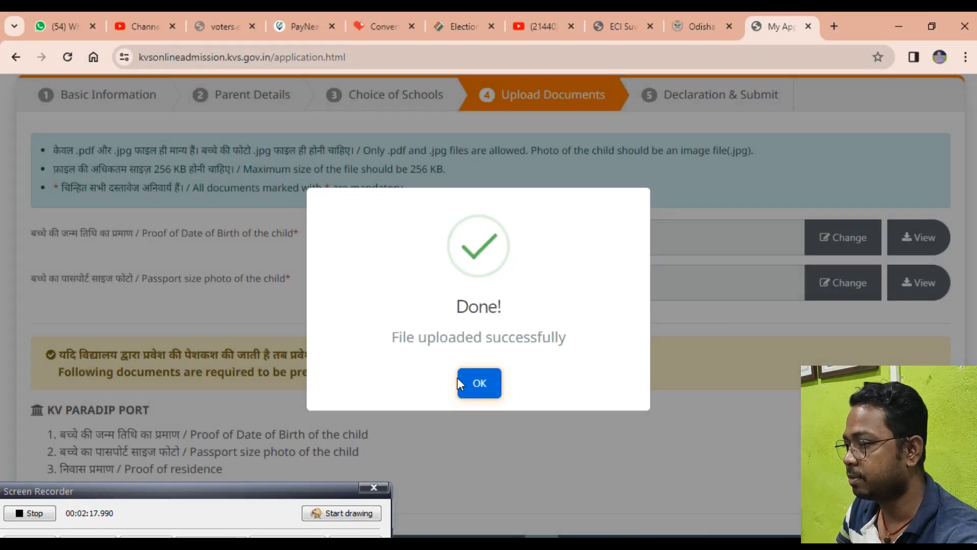
click(478, 384)
scroll(513, 401, down, 3)
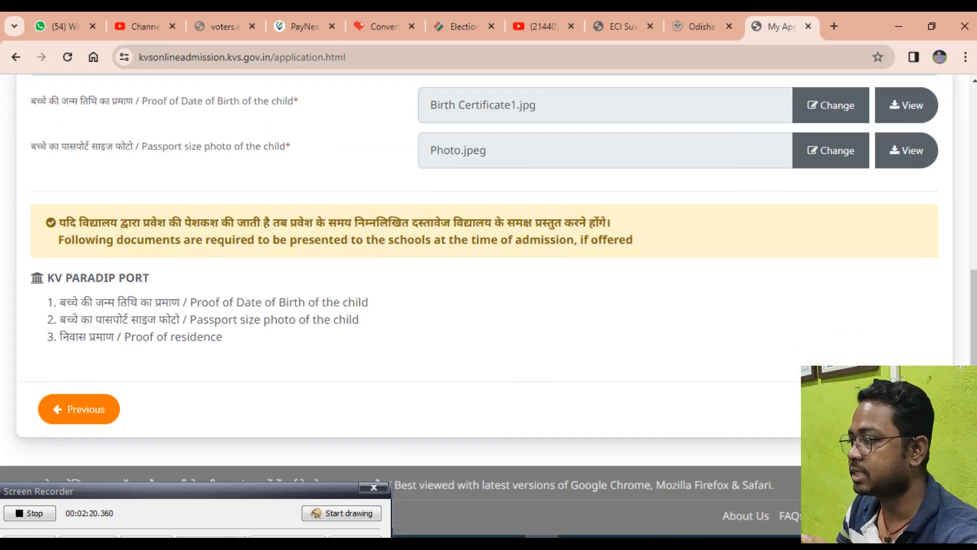
click(890, 409)
Review the parent's declaration and agree to its terms and conditions
scroll(764, 406, up, 2)
scroll(643, 368, down, 1)
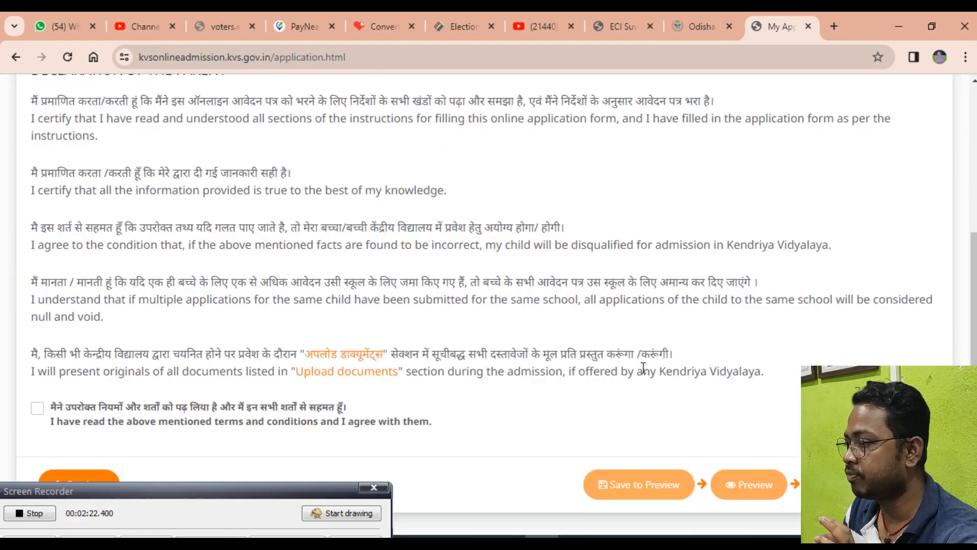
scroll(573, 337, up, 1)
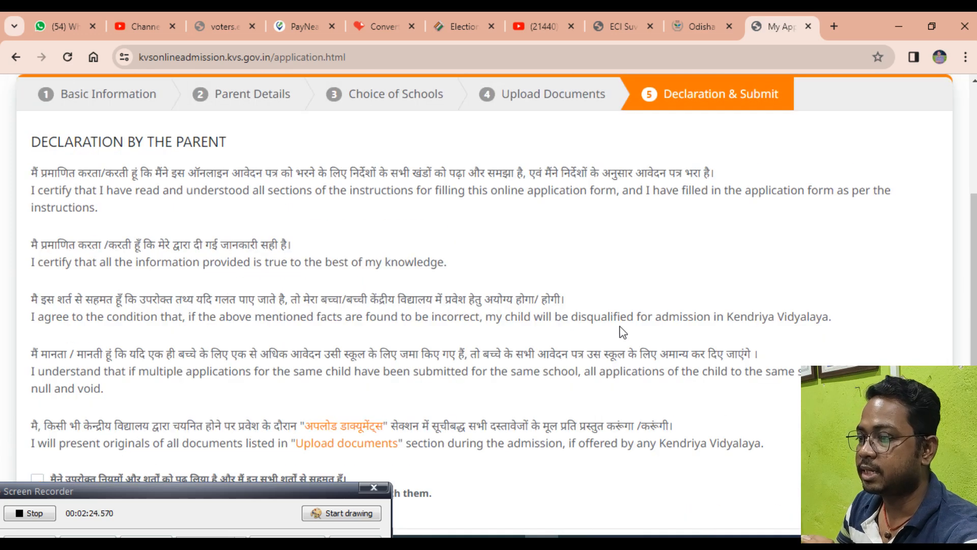
scroll(620, 335, down, 1)
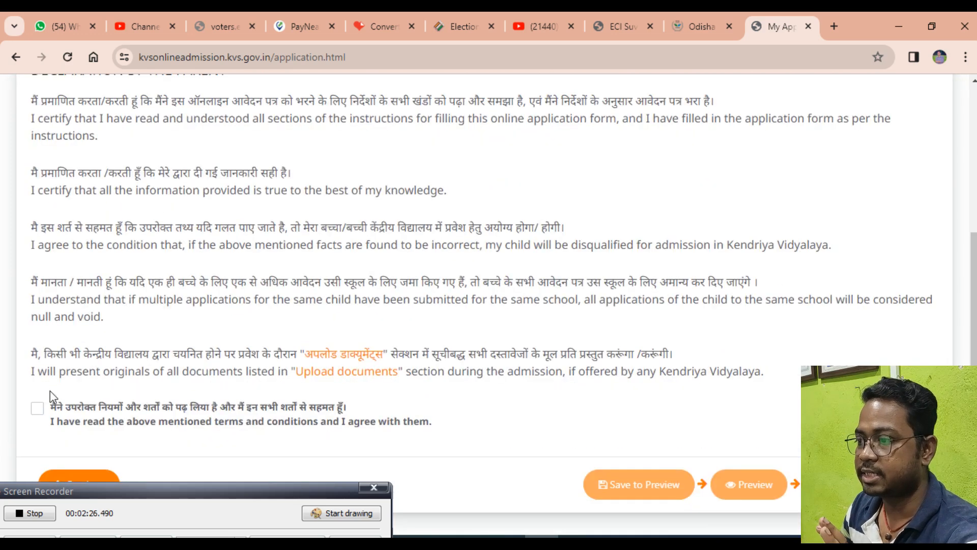
scroll(136, 271, up, 2)
scroll(148, 277, down, 4)
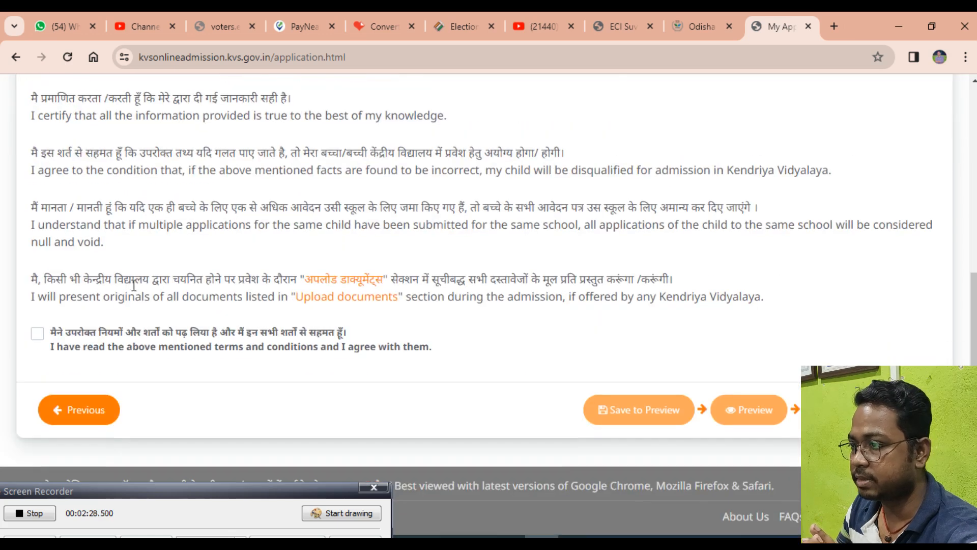
click(37, 334)
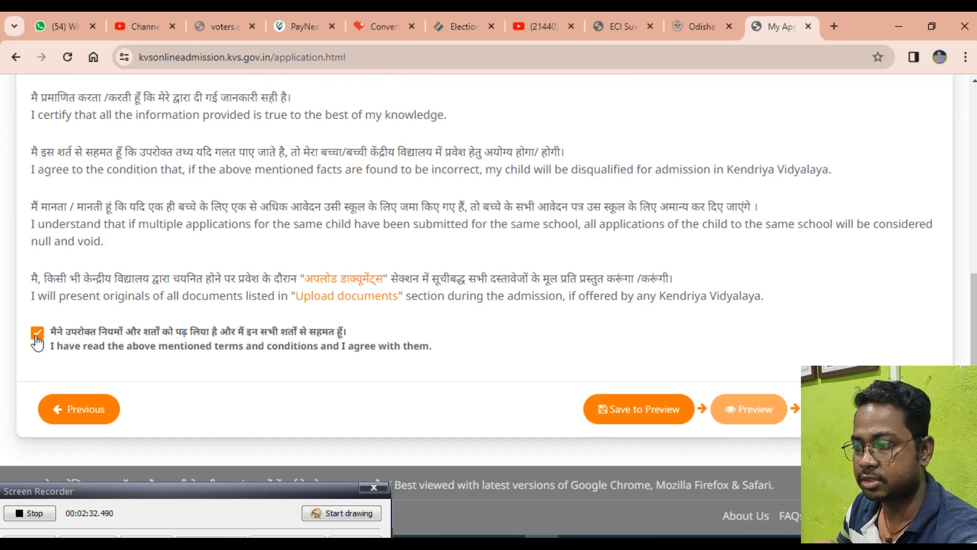
Save the completed application for preview and open the application preview
click(653, 416)
click(492, 395)
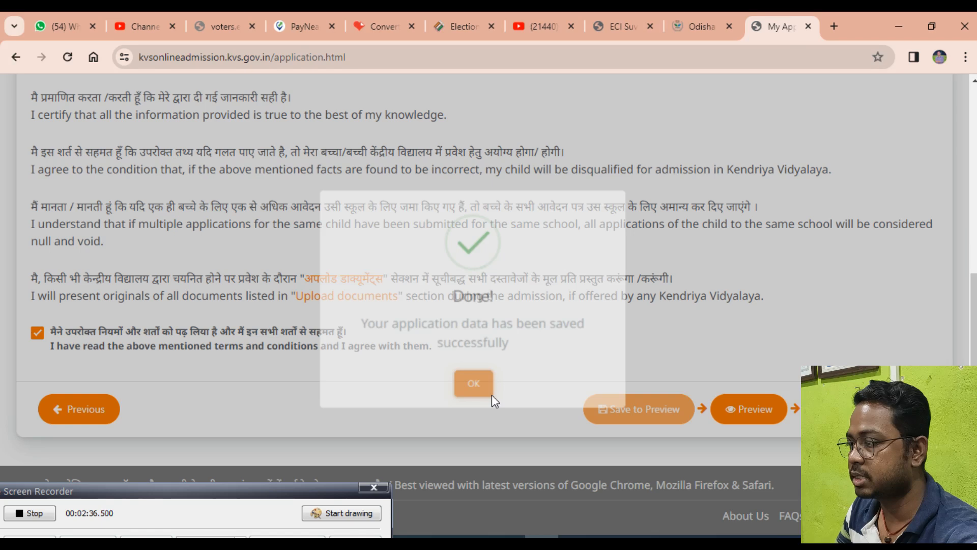
click(760, 412)
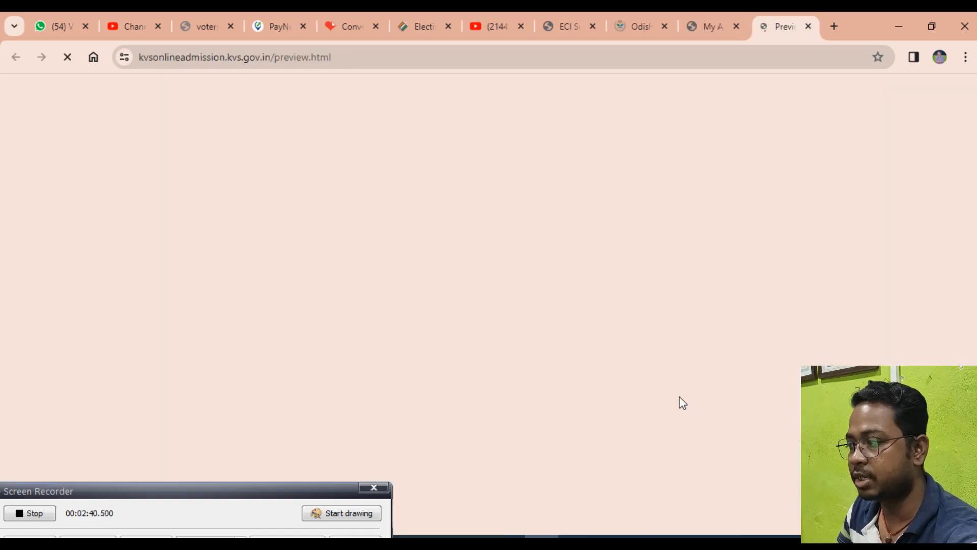
Check the child's basic information, both parents' details and the school details in the application preview, and close the preview
scroll(682, 392, down, 5)
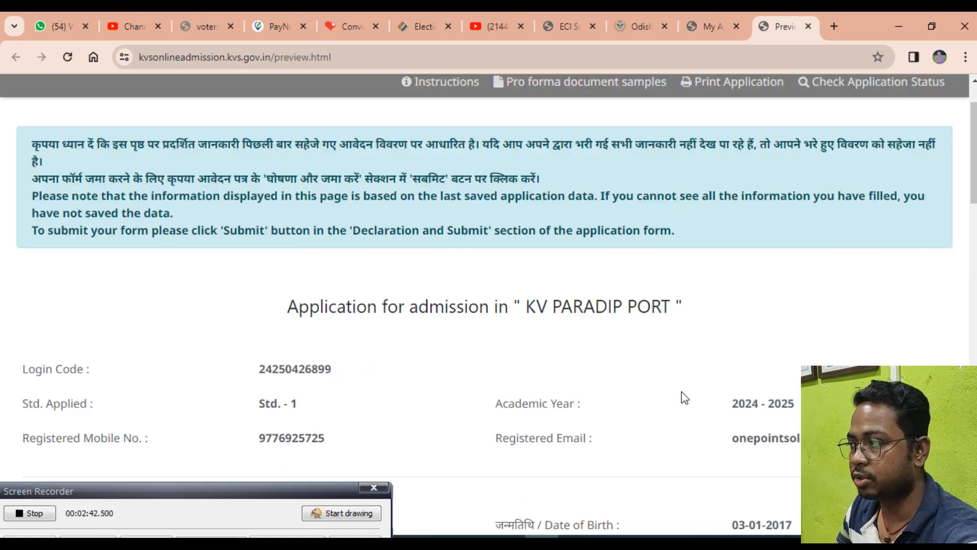
scroll(682, 392, down, 3)
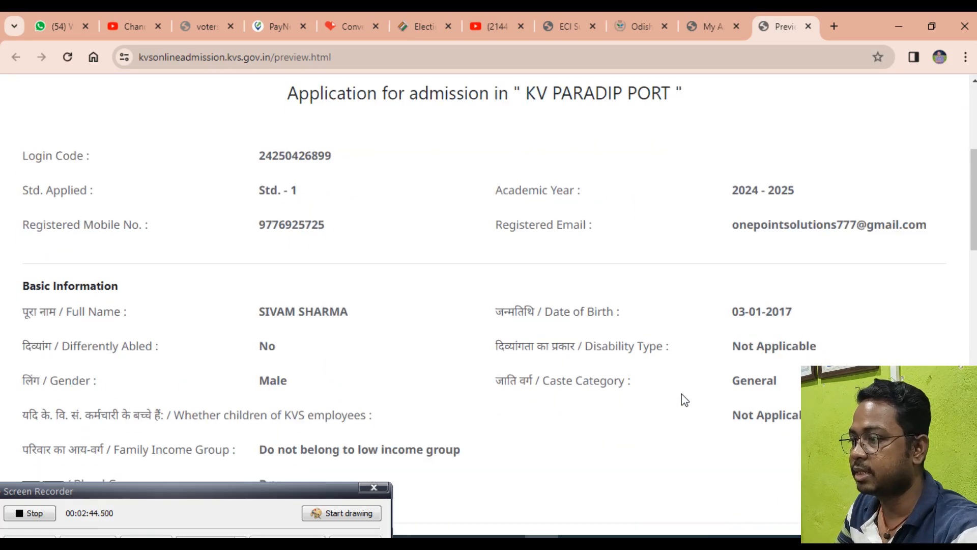
scroll(682, 393, down, 4)
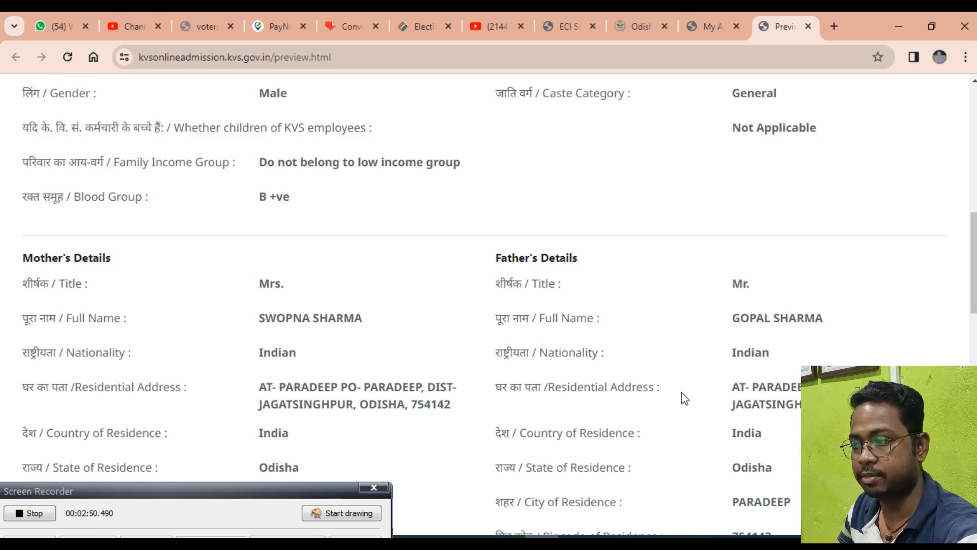
scroll(685, 399, down, 3)
scroll(682, 391, down, 17)
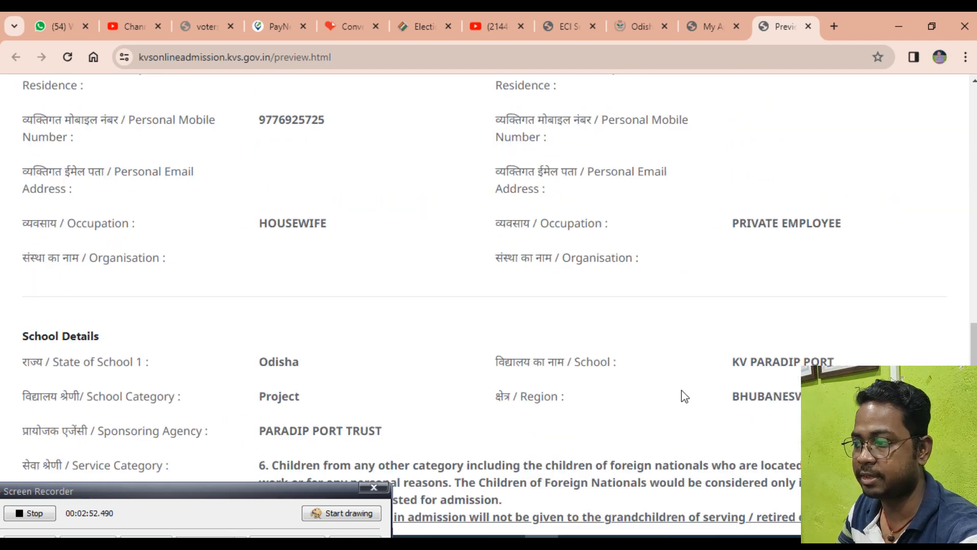
scroll(682, 390, up, 10)
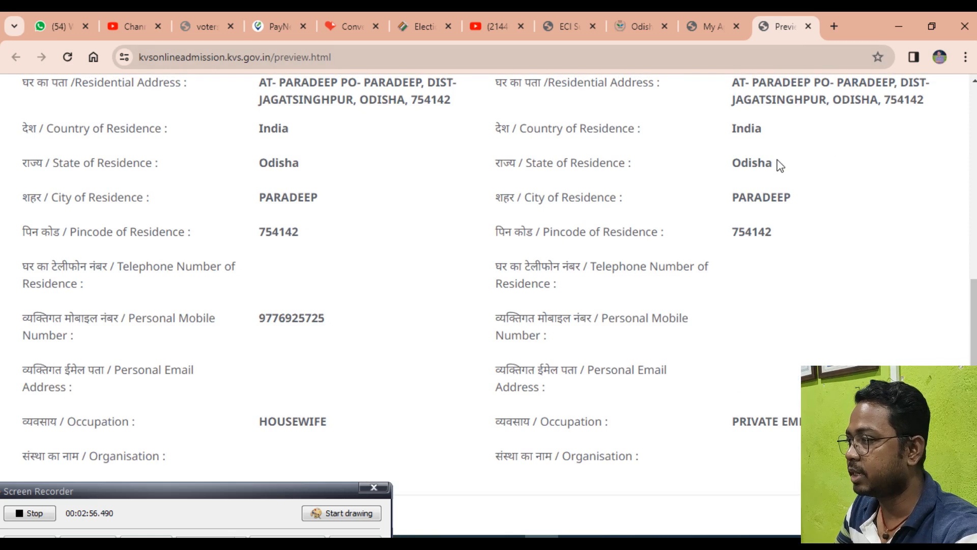
click(809, 25)
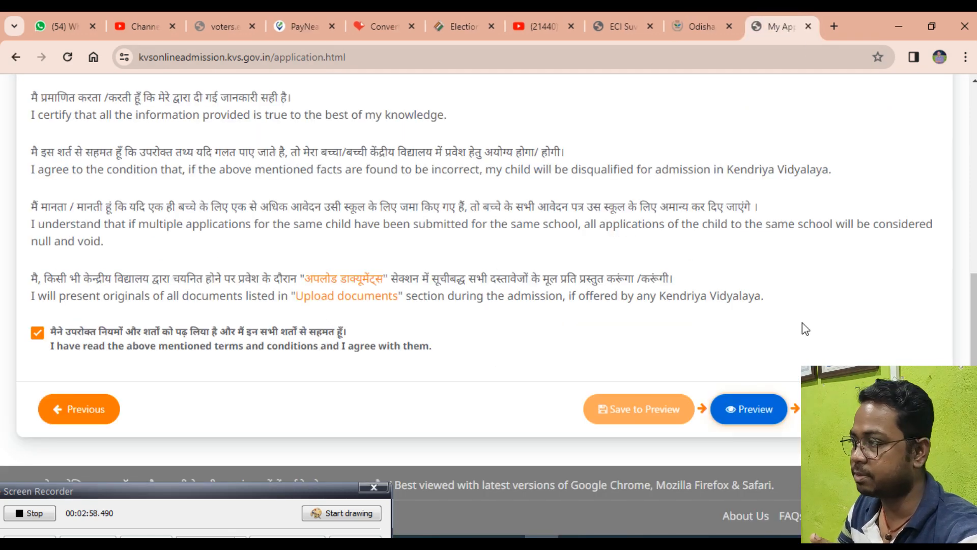